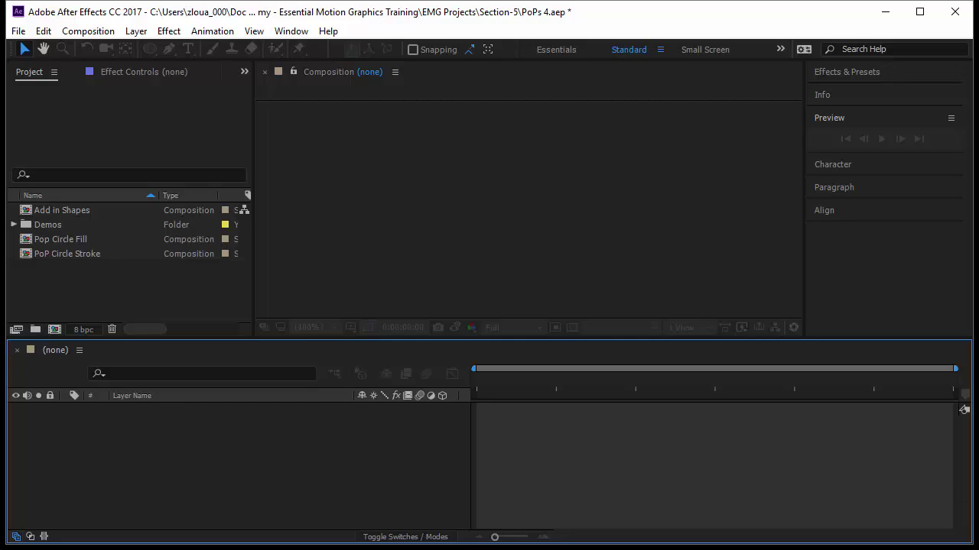
Step: Create a composition named 'Repeater': HDV 720 25, 7 seconds, cyan background
{"action": "left_click", "coordinate": [54, 330]}
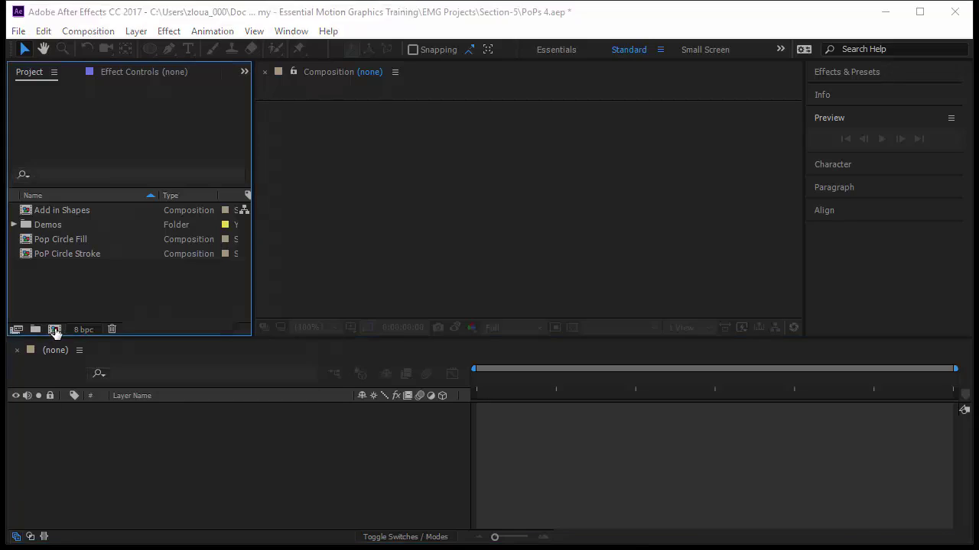
{"action": "type", "text": "Re"}
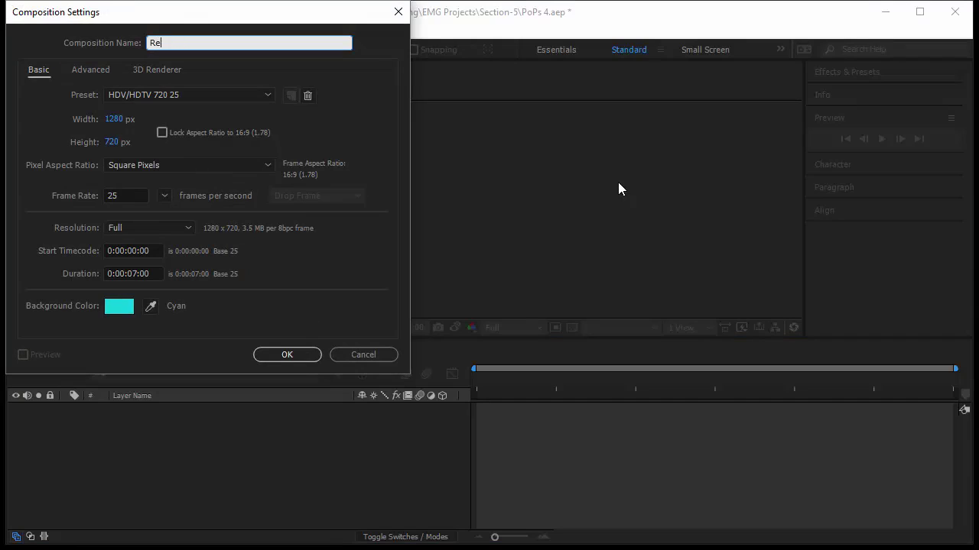
{"action": "type", "text": "peater"}
{"action": "left_click", "coordinate": [286, 356]}
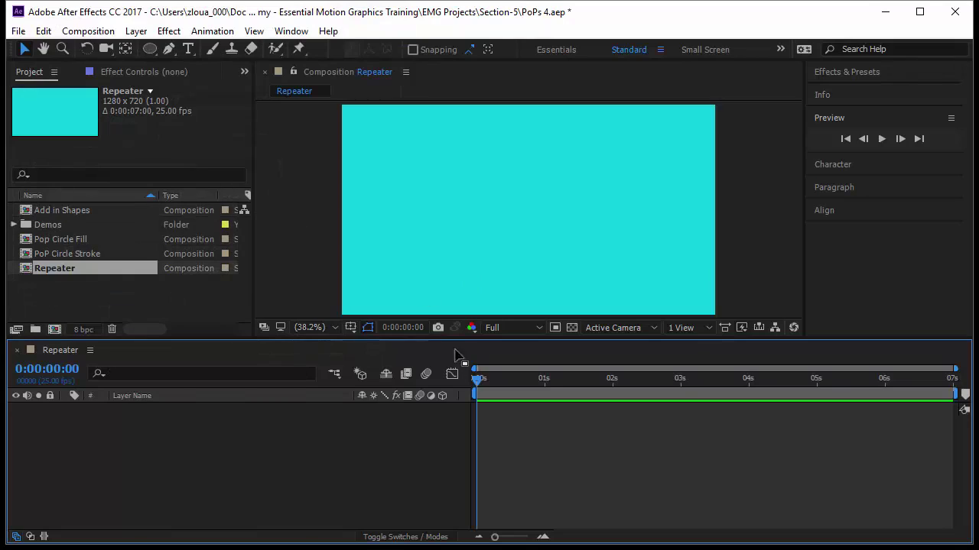
Step: Draw a small yellow-stroked rectangle near the composition centre with the Rectangle tool
{"action": "mouse_move", "coordinate": [150, 52]}
{"action": "left_mouse_down"}
{"action": "mouse_move", "coordinate": [193, 93]}
{"action": "mouse_move", "coordinate": [203, 55]}
{"action": "left_mouse_up"}
{"action": "key", "text": "q"}
{"action": "key", "text": "q"}
{"action": "key", "text": "q"}
{"action": "left_click_drag", "start_coordinate": [496, 195], "coordinate": [541, 238]}
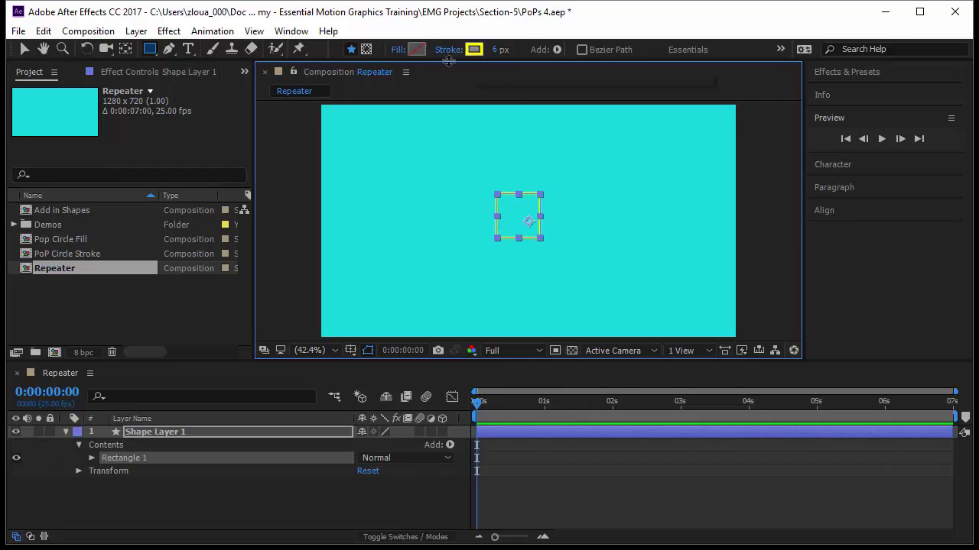
Step: Set the Rectangle 1 transform Position to 0,0
{"action": "left_click", "coordinate": [92, 458]}
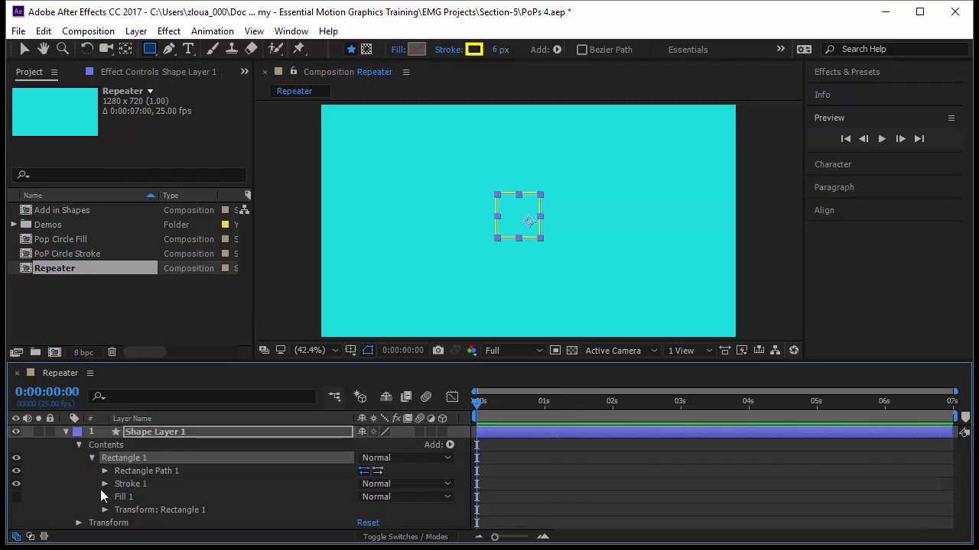
{"action": "left_click", "coordinate": [104, 510]}
{"action": "scroll", "coordinate": [171, 474], "scroll_direction": "down", "scroll_amount": 3}
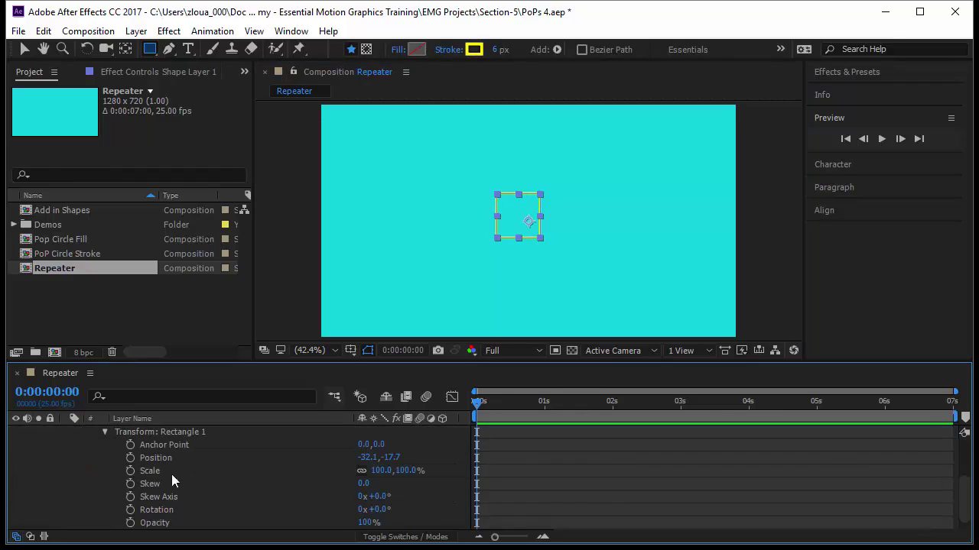
{"action": "left_click", "coordinate": [369, 457]}
{"action": "type", "text": "0"}
{"action": "key", "text": "Tab"}
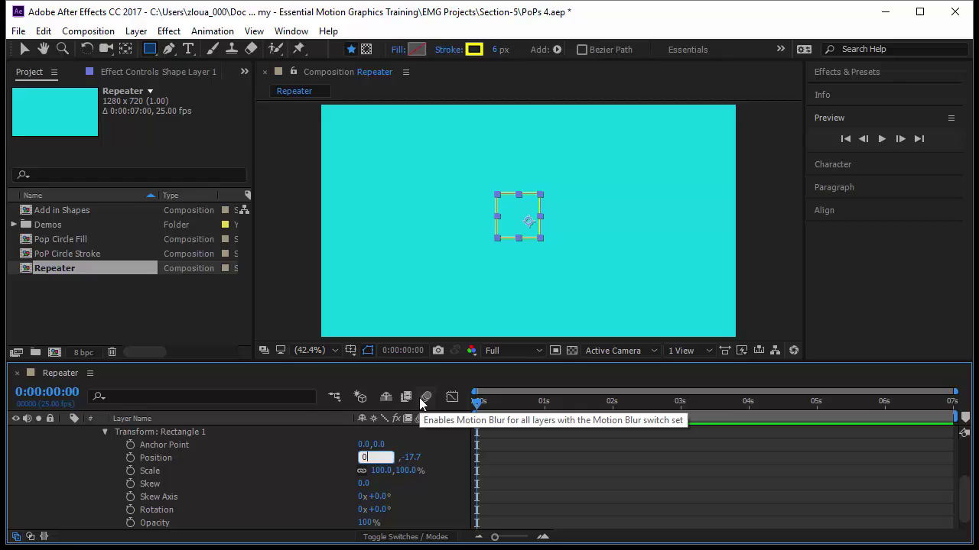
{"action": "type", "text": "0"}
{"action": "key", "text": "Return"}
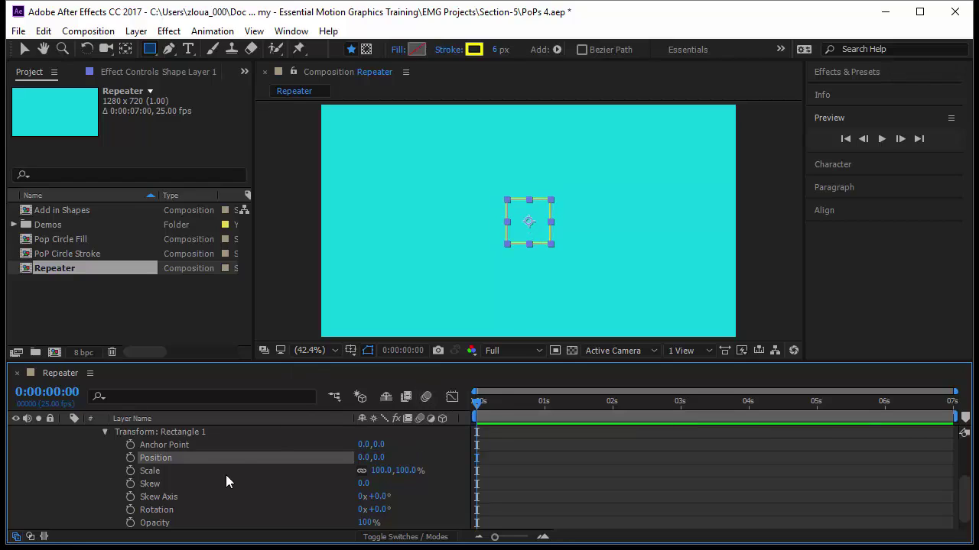
Step: Set Rectangle Path 1 Size to 75 × 75 and deselect the layer
{"action": "scroll", "coordinate": [222, 473], "scroll_direction": "up", "scroll_amount": 3}
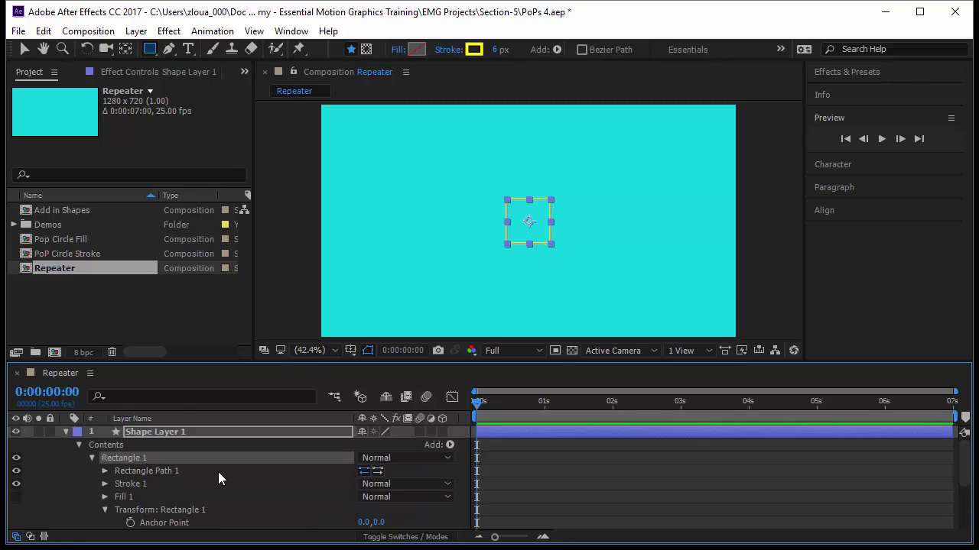
{"action": "left_click", "coordinate": [105, 471]}
{"action": "left_click", "coordinate": [381, 483]}
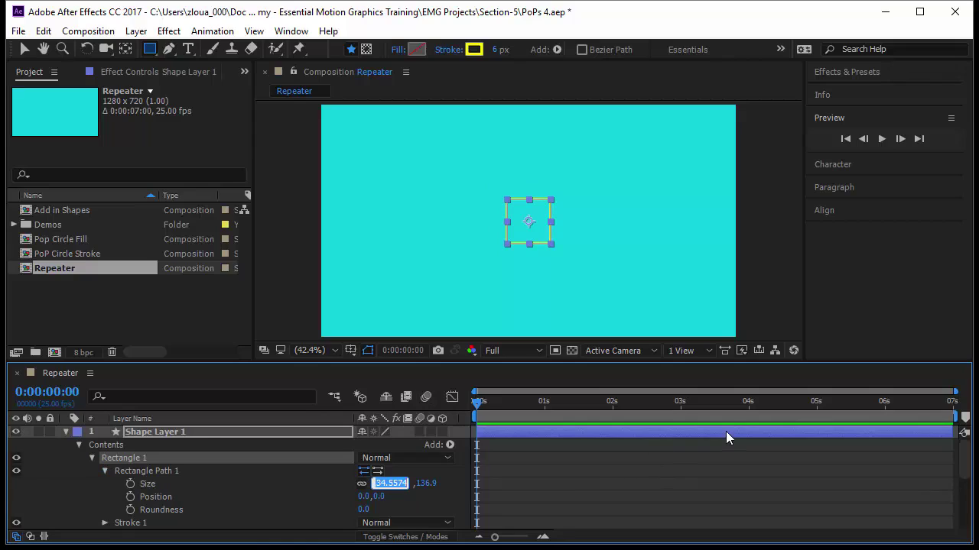
{"action": "type", "text": "75"}
{"action": "key", "text": "Return"}
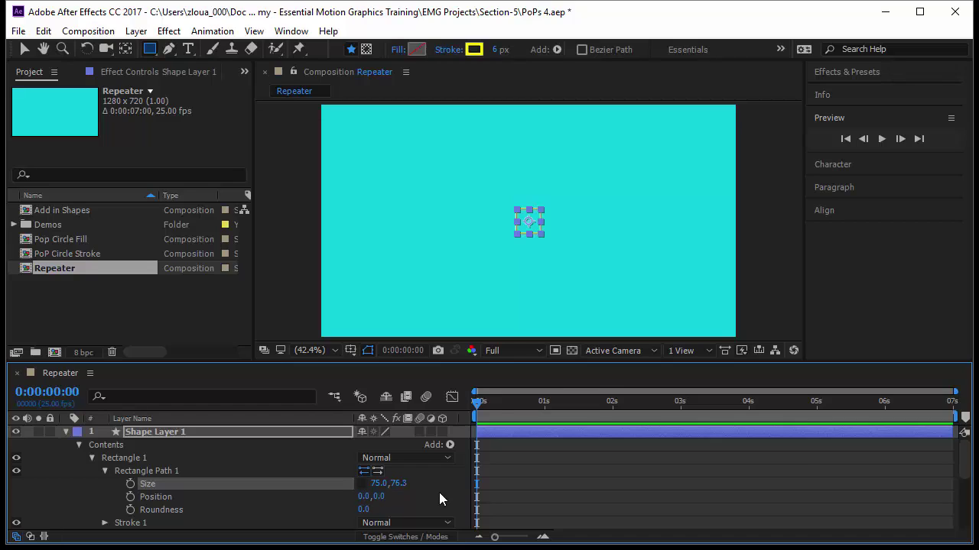
{"action": "key", "text": "Tab"}
{"action": "type", "text": "75"}
{"action": "key", "text": "Return"}
{"action": "left_click", "coordinate": [523, 496]}
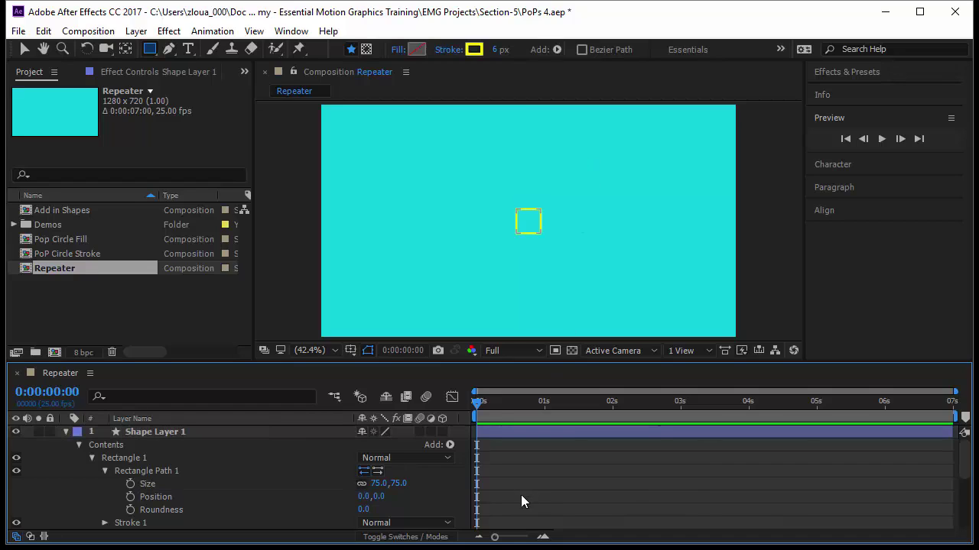
Step: Add a Repeater to Shape Layer 1's Contents, producing three squares in a row
{"action": "left_click", "coordinate": [91, 458]}
{"action": "left_click", "coordinate": [118, 446]}
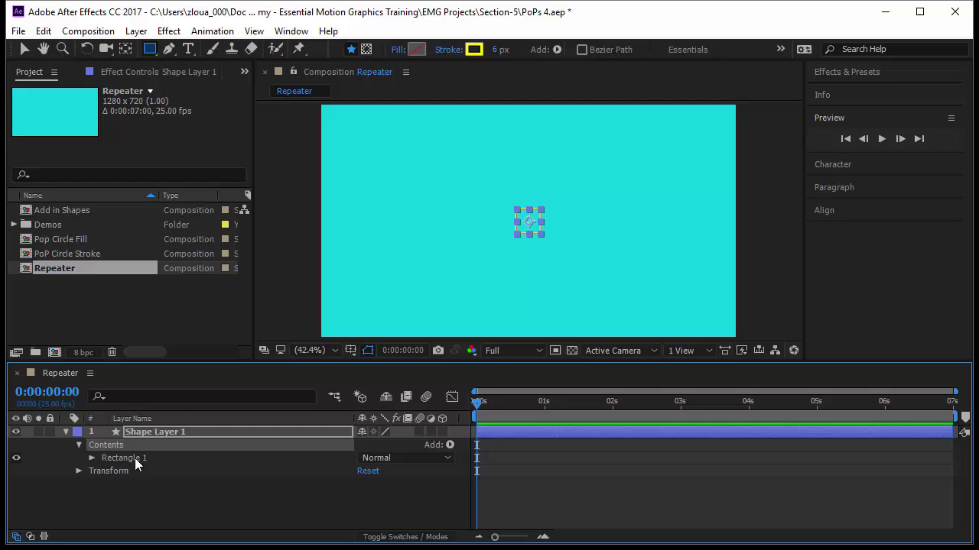
{"action": "left_click", "coordinate": [134, 458]}
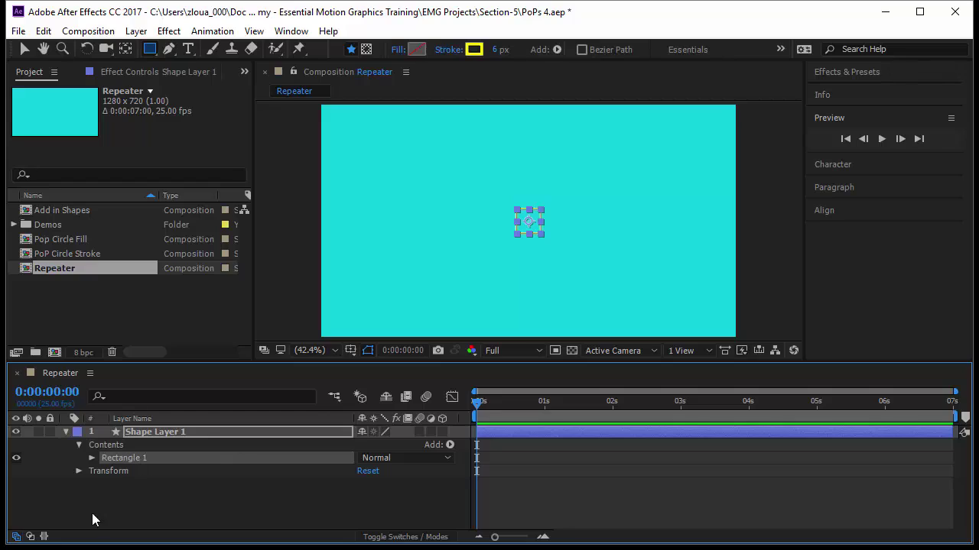
{"action": "left_click", "coordinate": [260, 479]}
{"action": "left_click", "coordinate": [133, 443]}
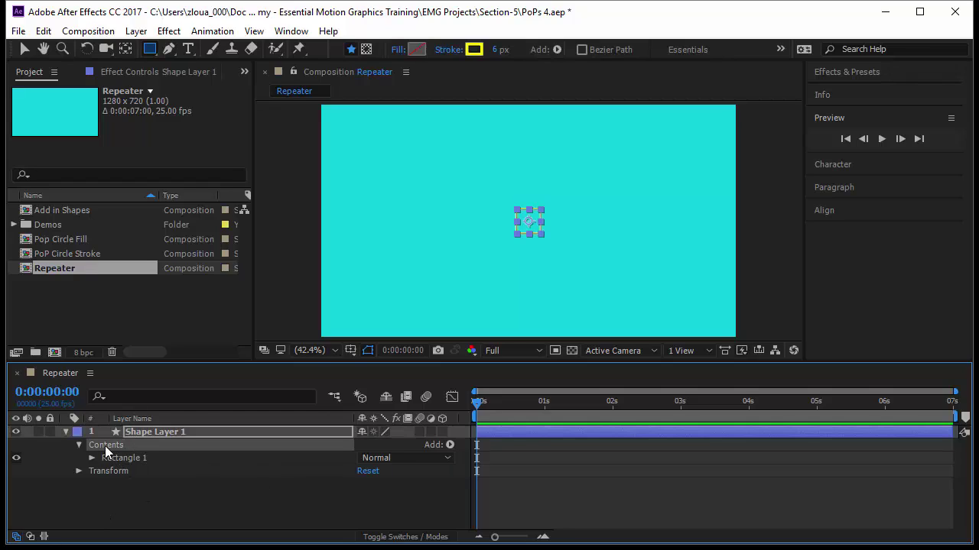
{"action": "left_click", "coordinate": [119, 460]}
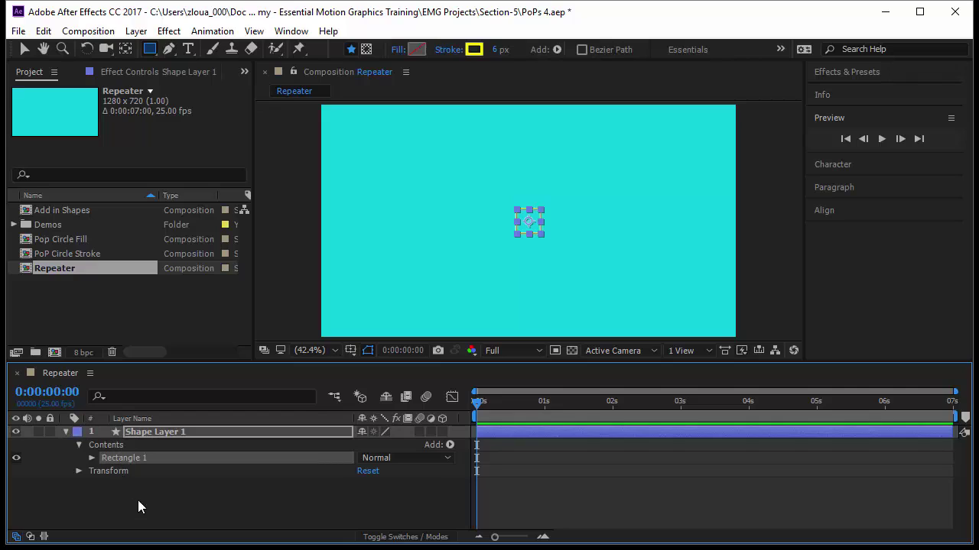
{"action": "left_click", "coordinate": [125, 447]}
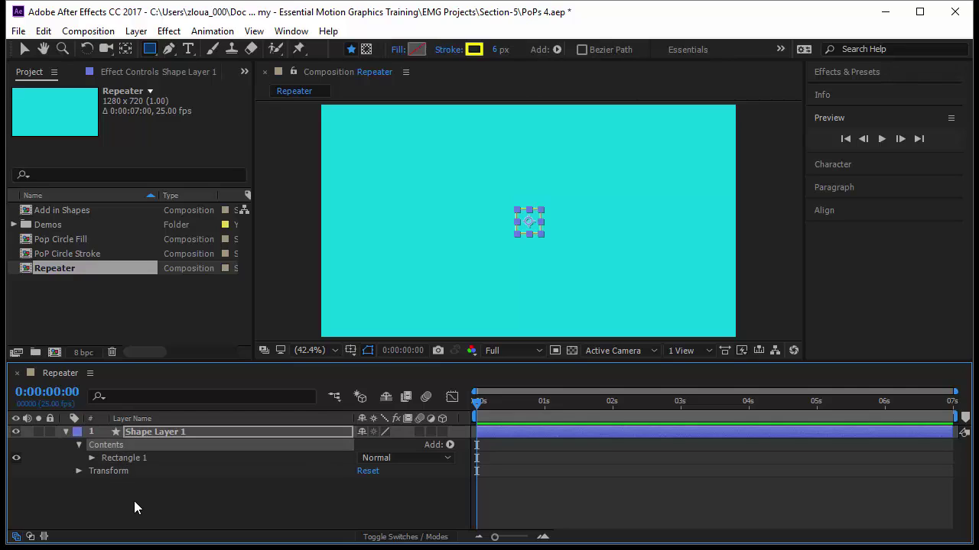
{"action": "left_click", "coordinate": [449, 445]}
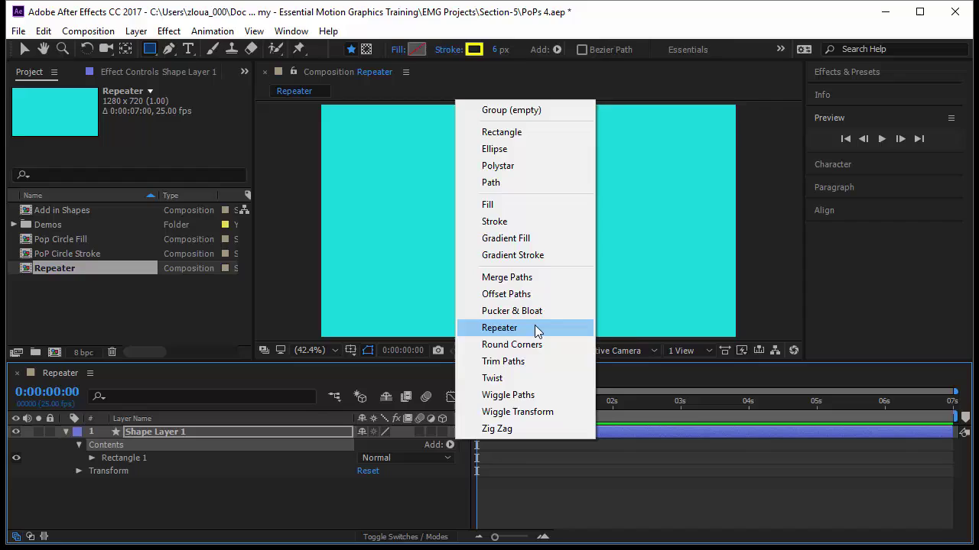
{"action": "left_click", "coordinate": [533, 328]}
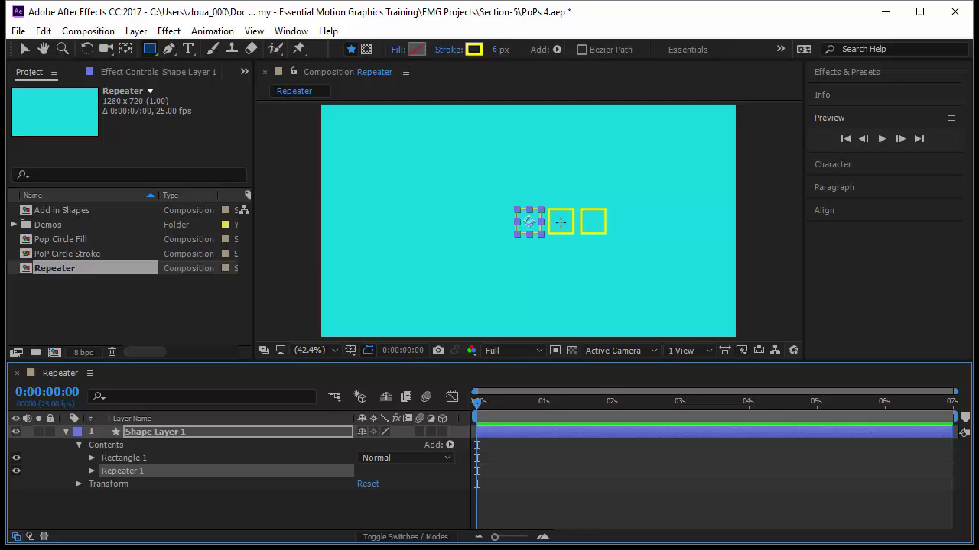
{"action": "left_click", "coordinate": [168, 491]}
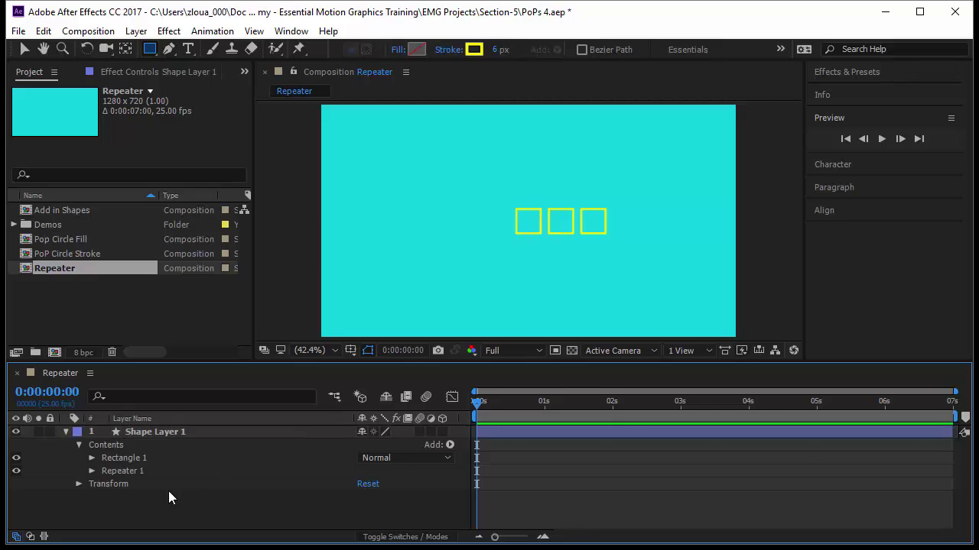
{"action": "left_click", "coordinate": [149, 49]}
{"action": "left_click", "coordinate": [197, 83]}
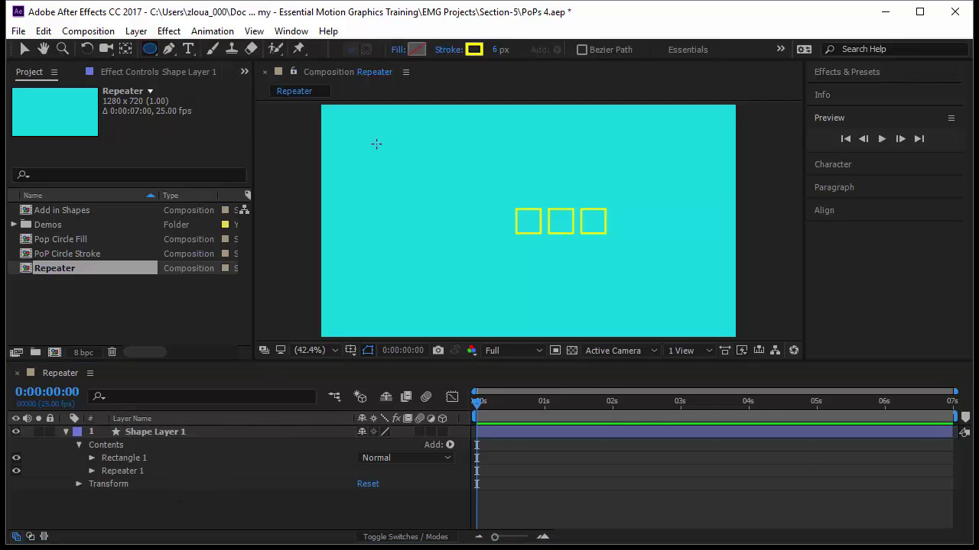
{"action": "left_click", "coordinate": [171, 436]}
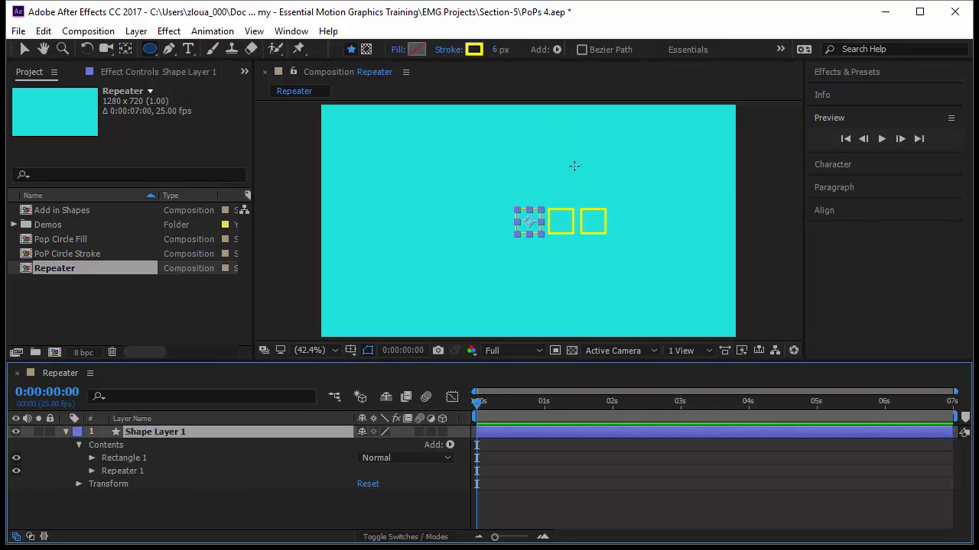
{"action": "left_click_drag", "start_coordinate": [518, 176], "coordinate": [542, 200]}
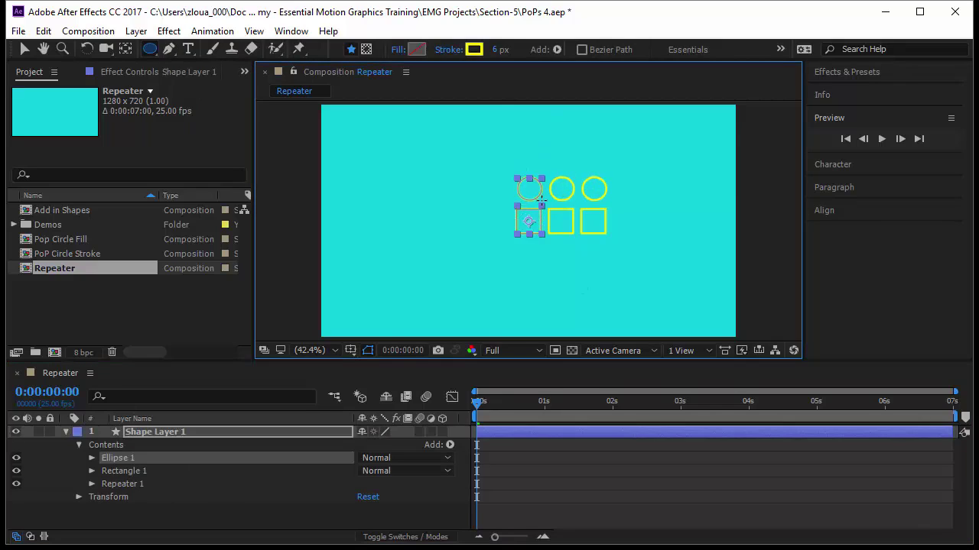
{"action": "left_click", "coordinate": [142, 483]}
{"action": "left_click", "coordinate": [140, 473]}
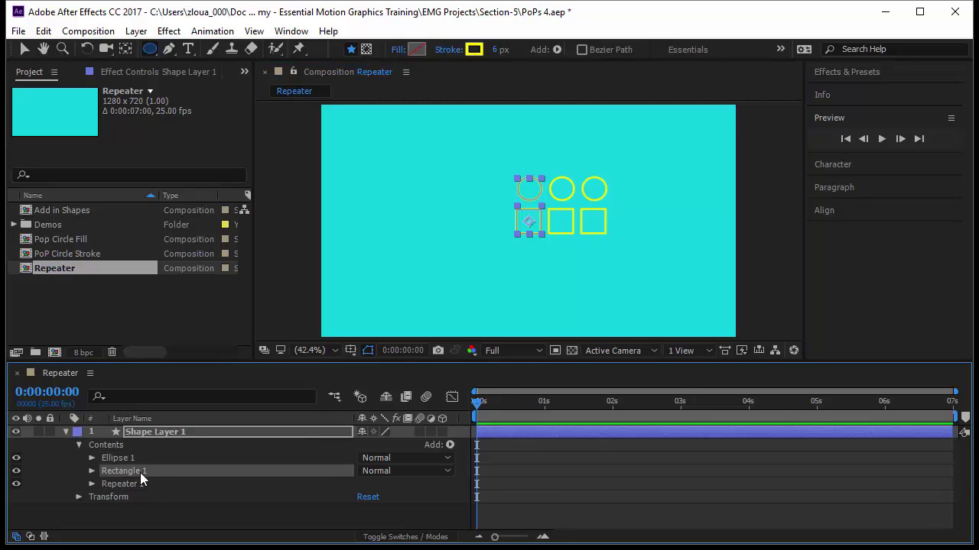
{"action": "left_click", "coordinate": [147, 458]}
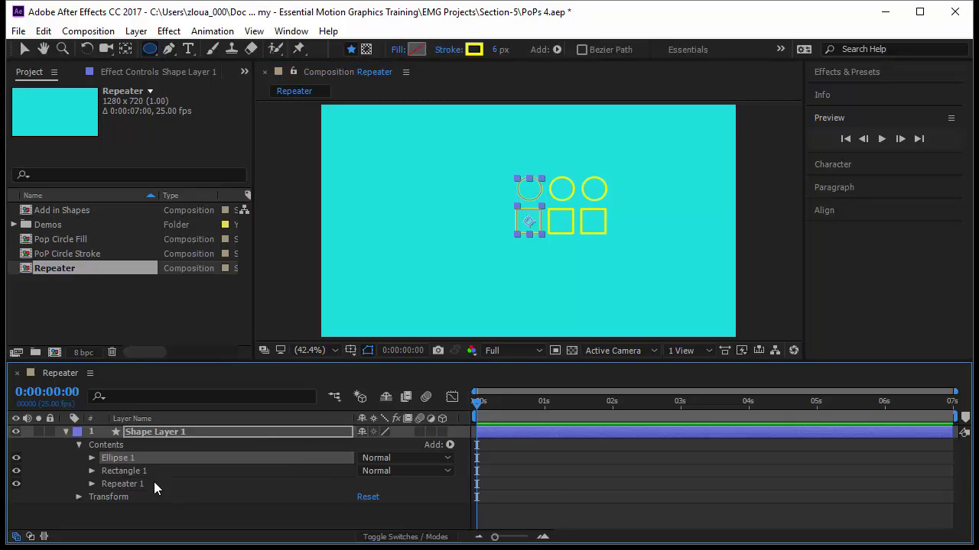
{"action": "left_click", "coordinate": [154, 484]}
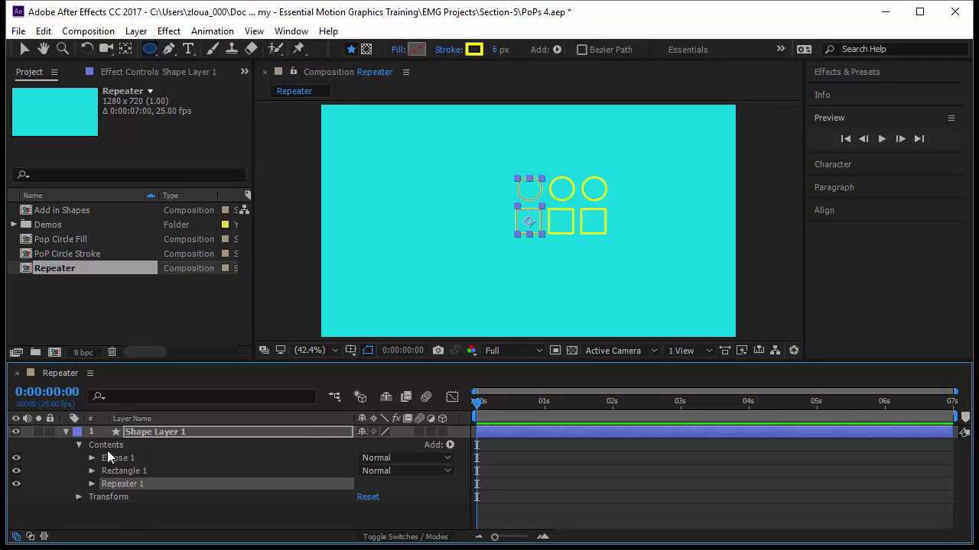
{"action": "left_click", "coordinate": [134, 460]}
{"action": "left_click_drag", "start_coordinate": [158, 458], "coordinate": [157, 487]}
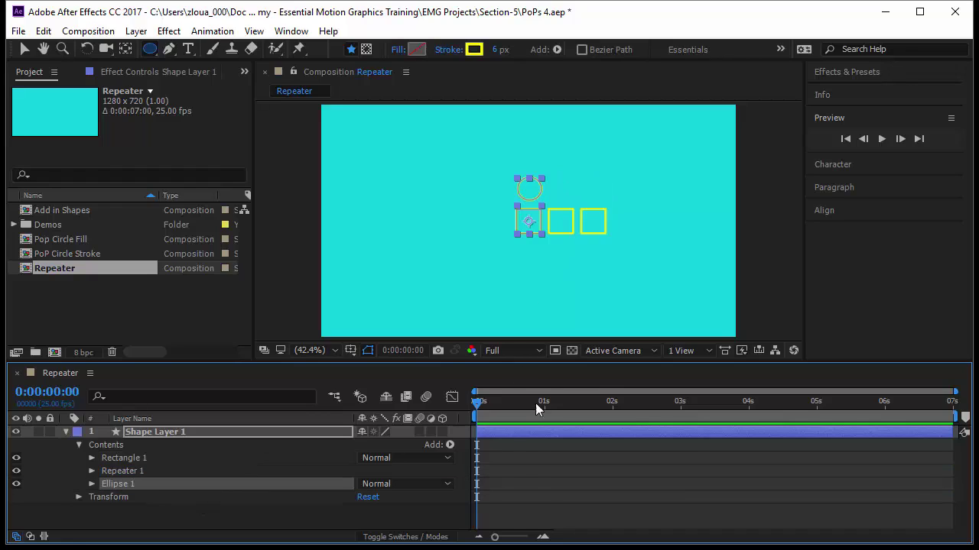
{"action": "left_click", "coordinate": [540, 494]}
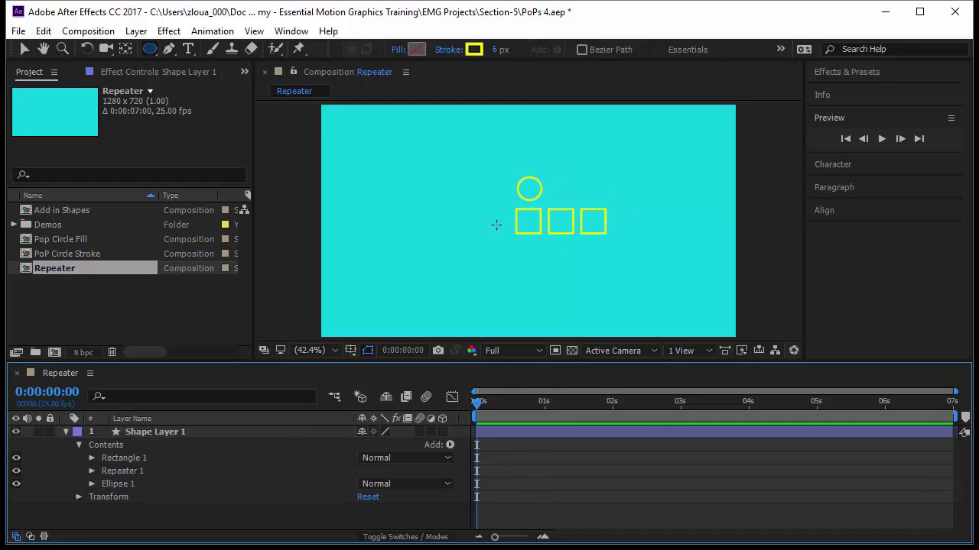
{"action": "left_click", "coordinate": [128, 484]}
{"action": "left_click_drag", "start_coordinate": [128, 484], "coordinate": [142, 452]}
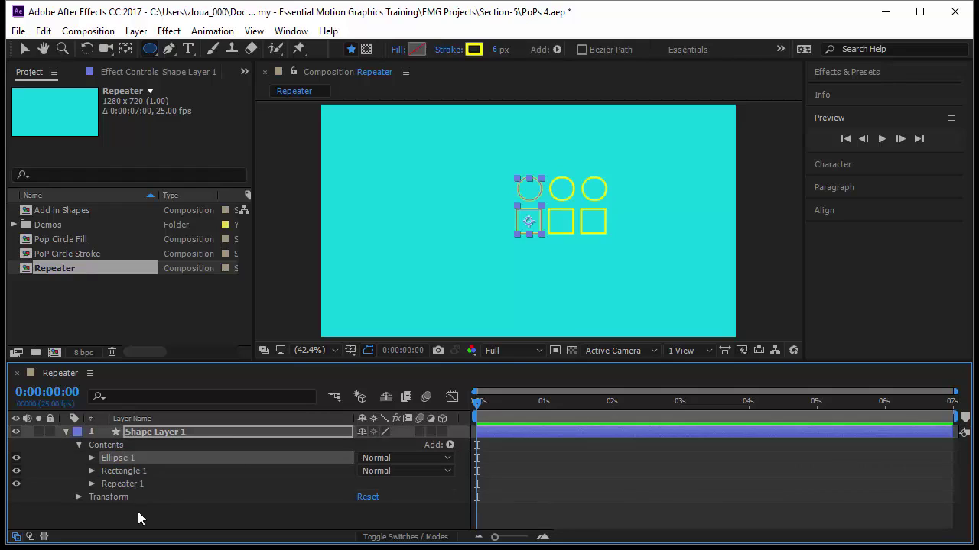
{"action": "left_click", "coordinate": [137, 511]}
{"action": "left_click", "coordinate": [152, 482]}
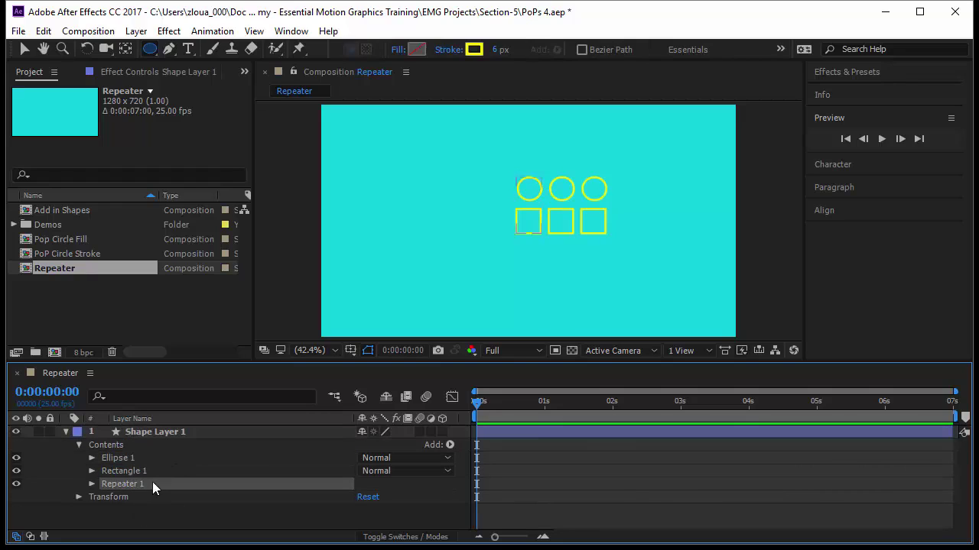
{"action": "left_click", "coordinate": [99, 446]}
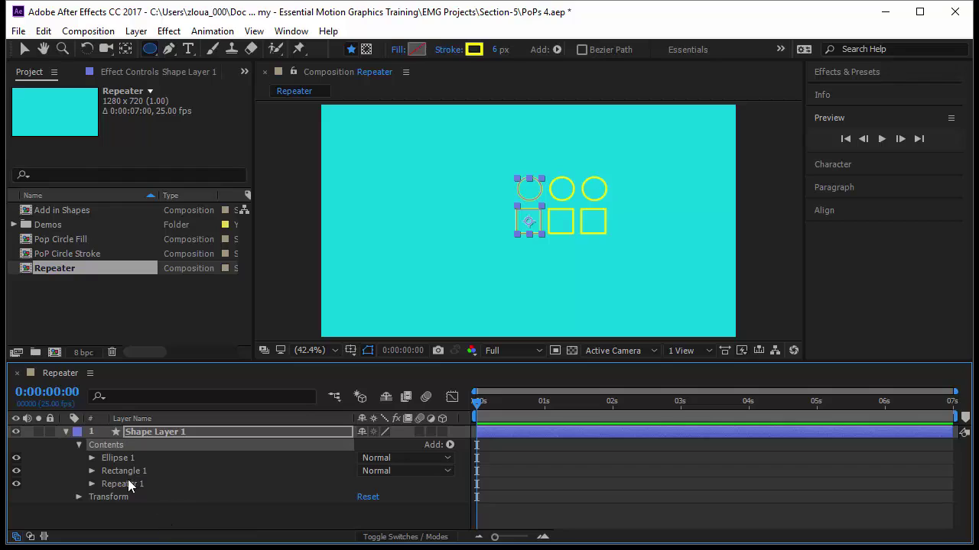
{"action": "left_click", "coordinate": [128, 482]}
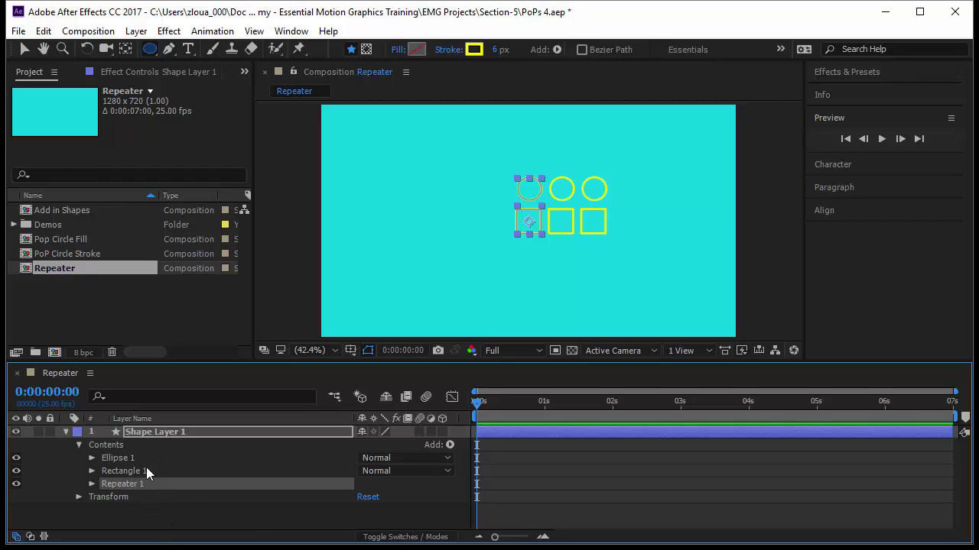
{"action": "left_click", "coordinate": [140, 474]}
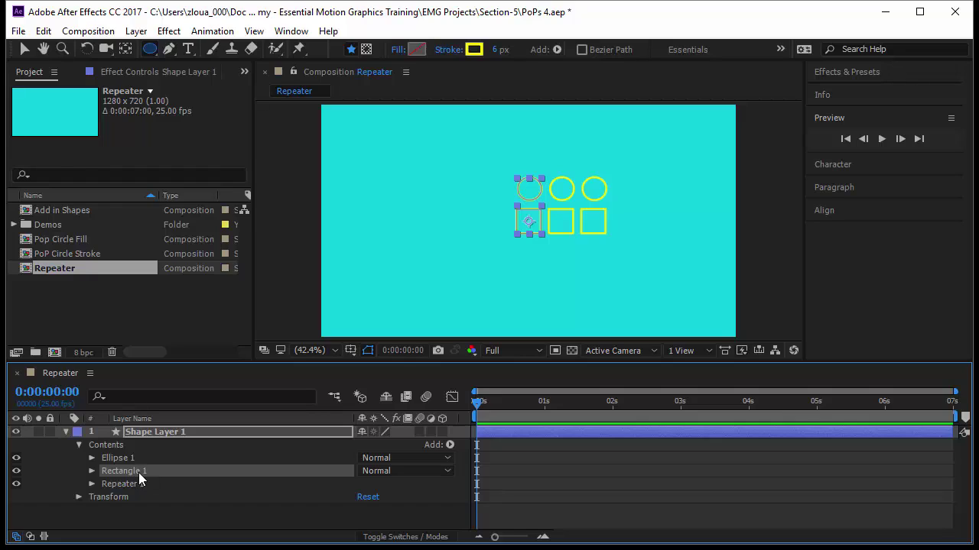
Step: Move Repeater 1 inside the Rectangle 1 group and inspect the group's contents
{"action": "left_click", "coordinate": [144, 486]}
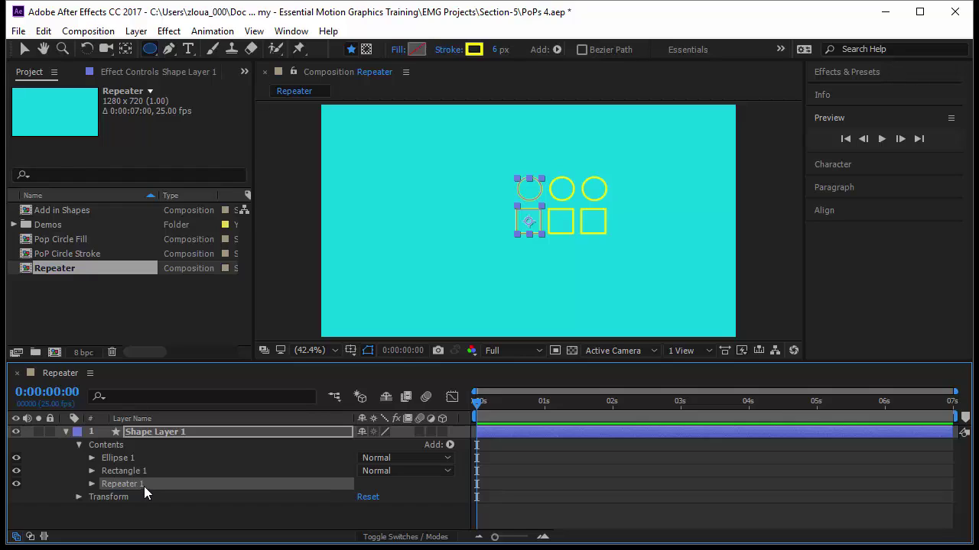
{"action": "left_click_drag", "start_coordinate": [153, 482], "coordinate": [161, 471]}
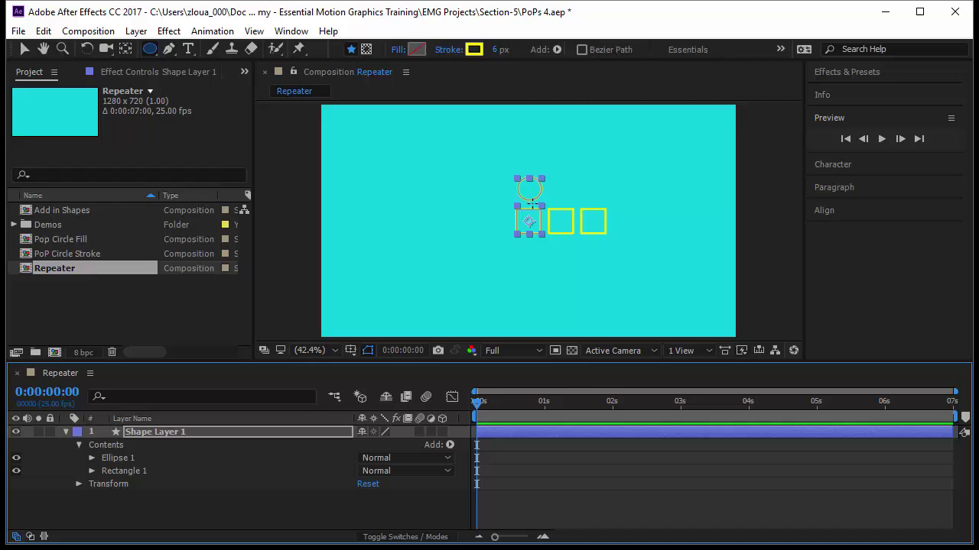
{"action": "left_click", "coordinate": [134, 472]}
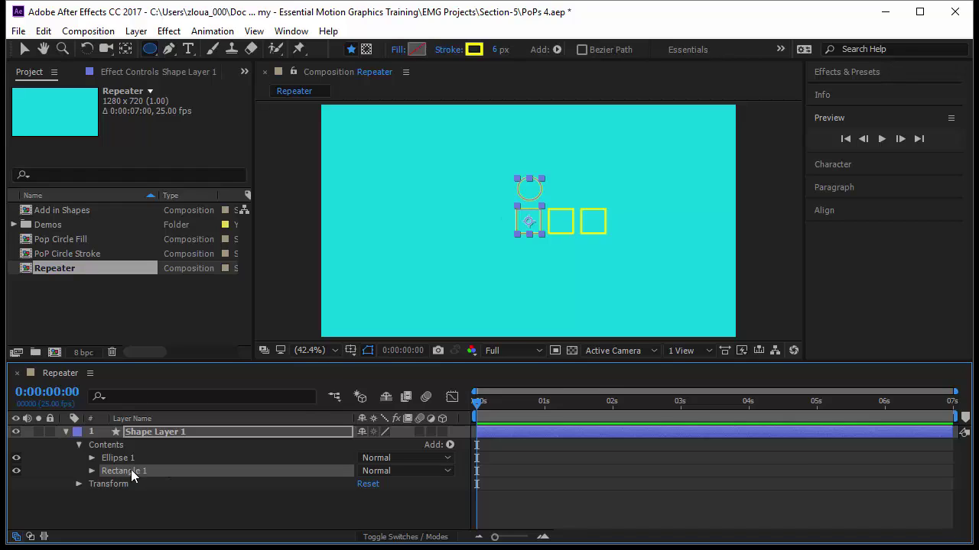
{"action": "left_click", "coordinate": [91, 471]}
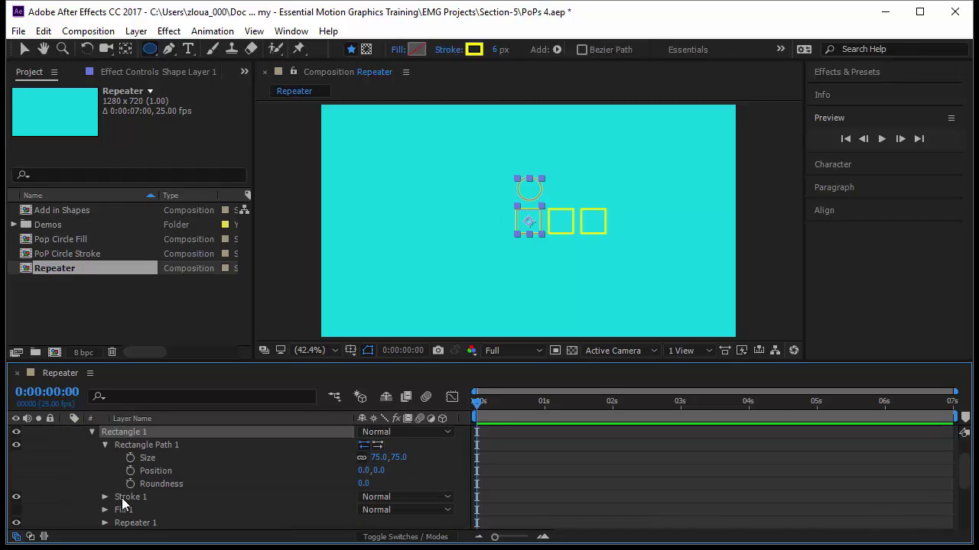
{"action": "scroll", "coordinate": [122, 489], "scroll_direction": "up", "scroll_amount": 2}
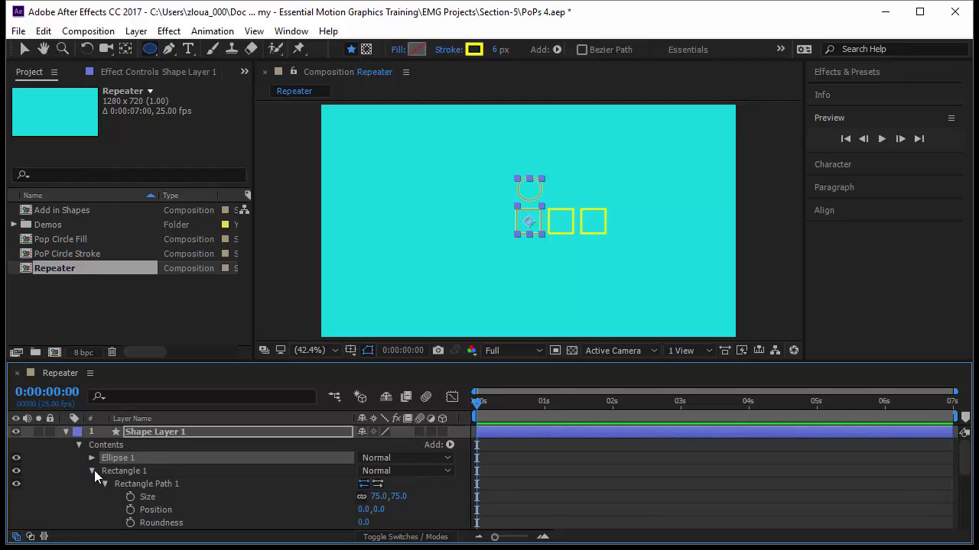
{"action": "left_click", "coordinate": [94, 474]}
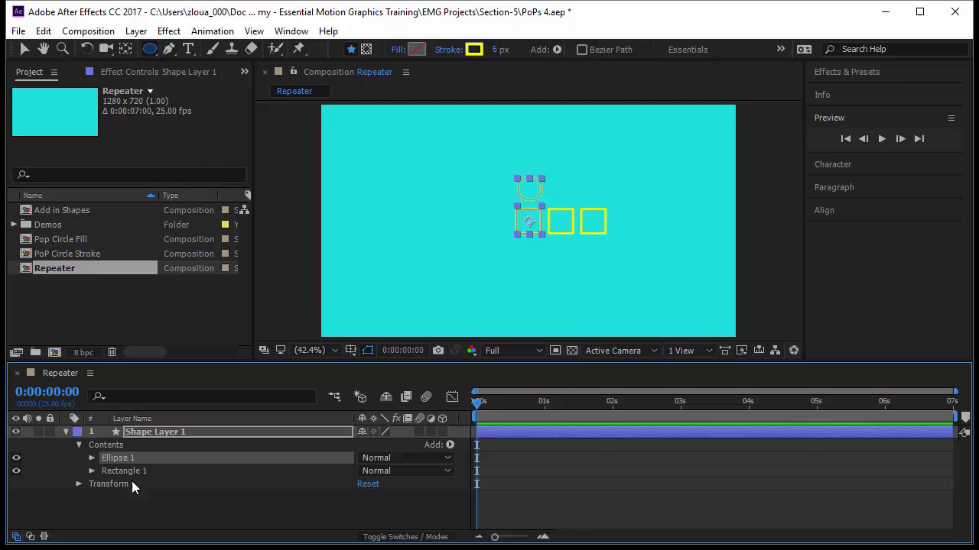
{"action": "left_click", "coordinate": [92, 471]}
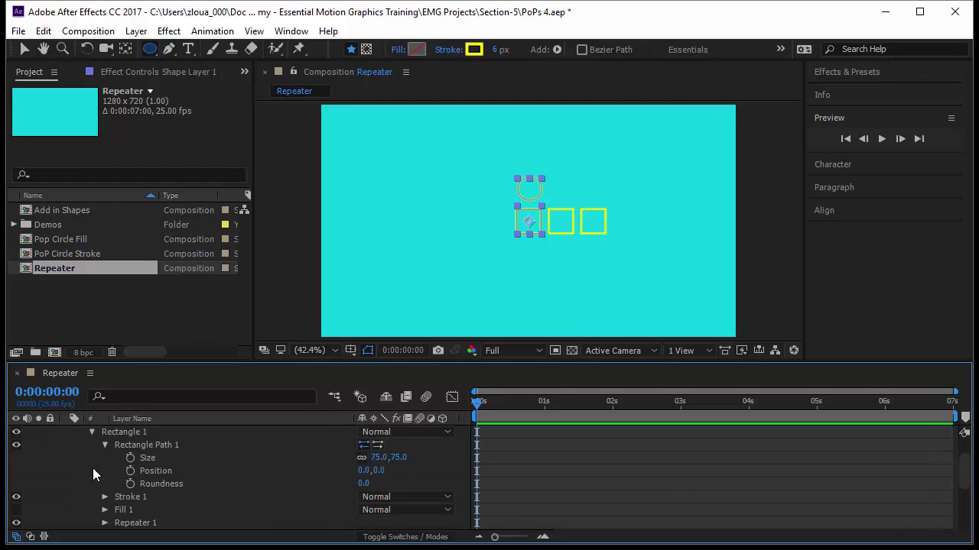
{"action": "left_click", "coordinate": [104, 445]}
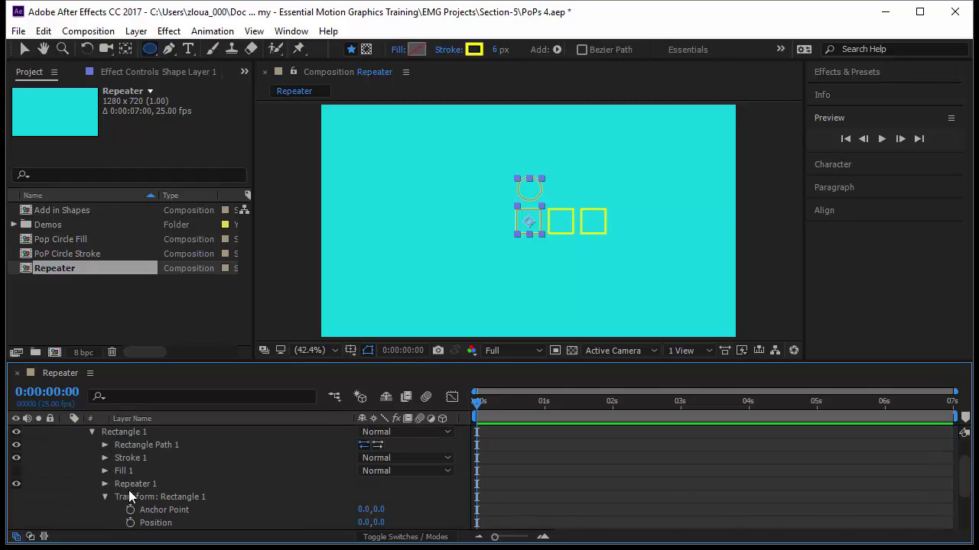
{"action": "left_click", "coordinate": [106, 497]}
{"action": "left_click", "coordinate": [131, 445]}
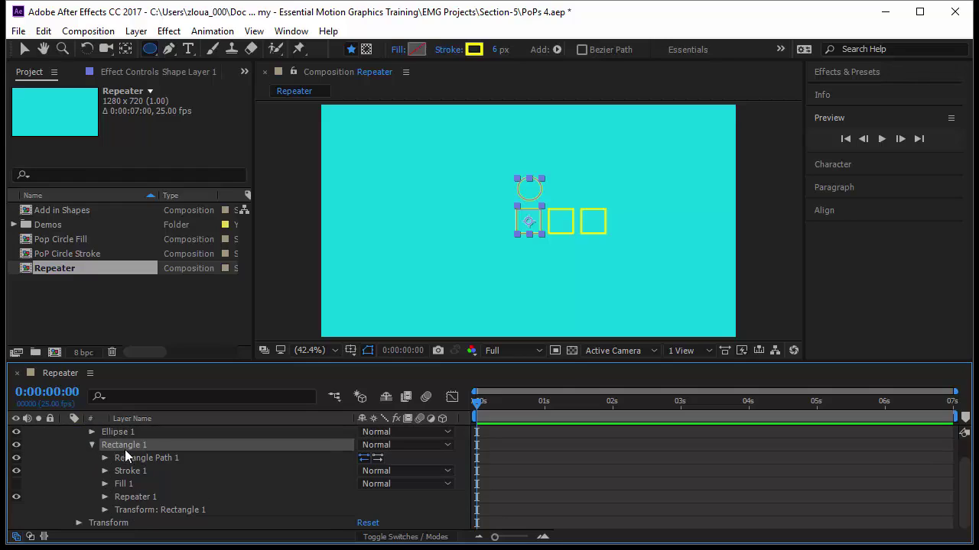
{"action": "left_click", "coordinate": [123, 498]}
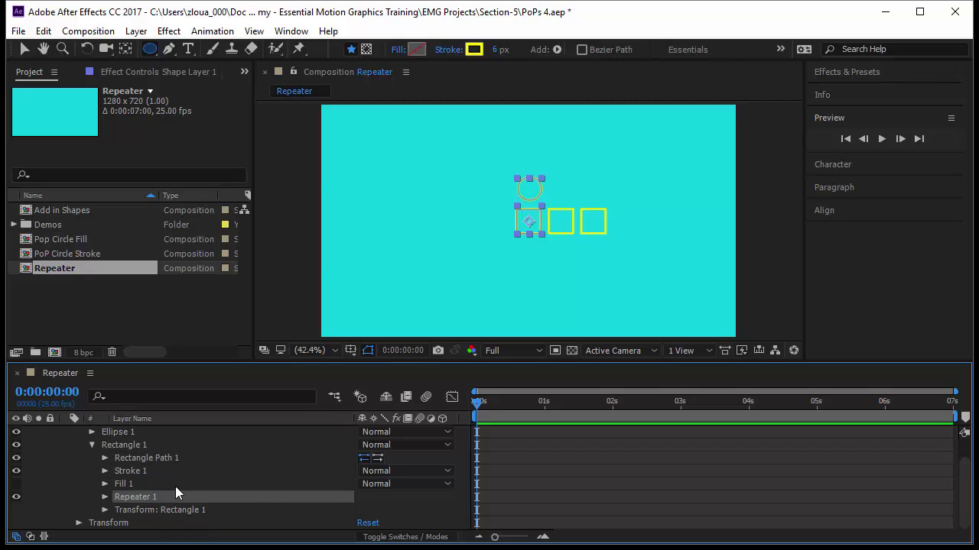
Step: Drag Repeater 1 back out to the Contents level and select Ellipse 1
{"action": "scroll", "coordinate": [177, 496], "scroll_direction": "up", "scroll_amount": 2}
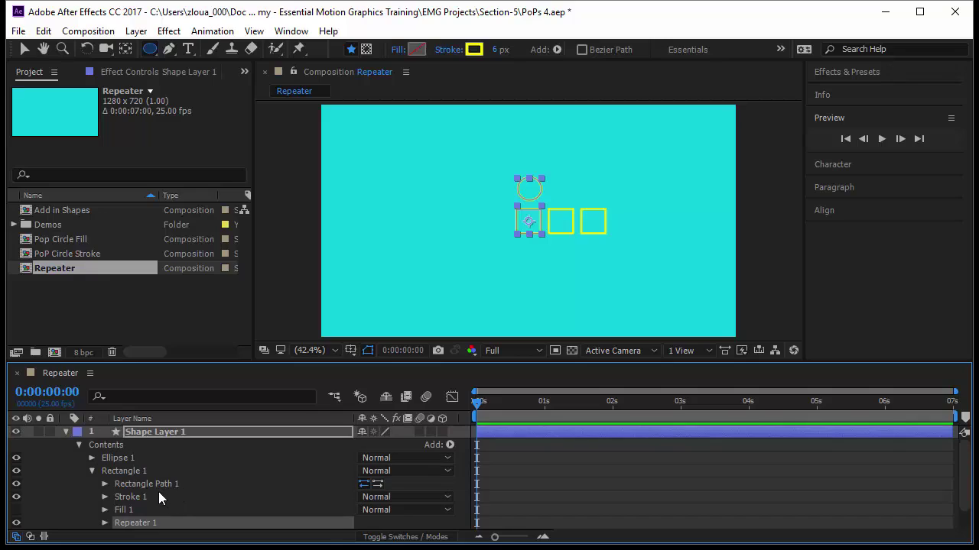
{"action": "left_click", "coordinate": [92, 471]}
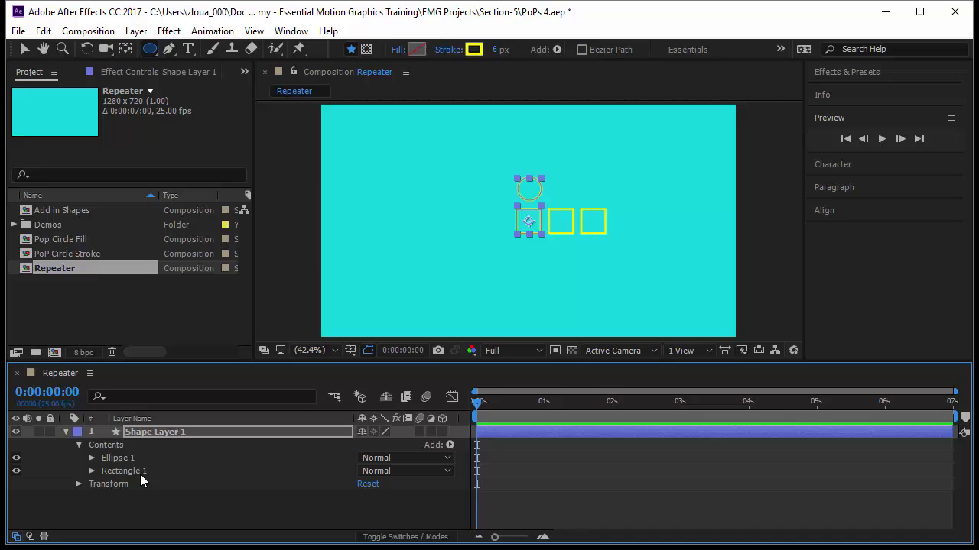
{"action": "left_click", "coordinate": [140, 474]}
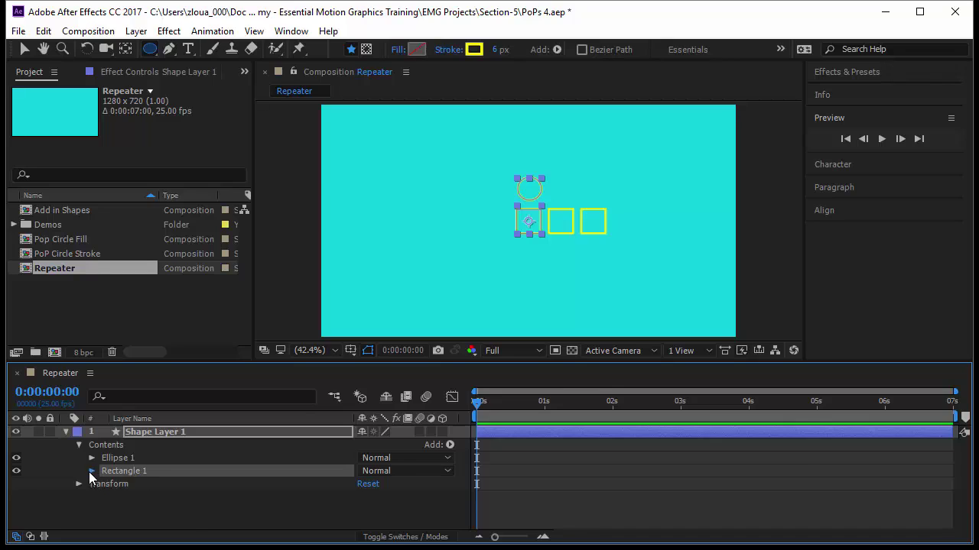
{"action": "left_click", "coordinate": [92, 471]}
{"action": "scroll", "coordinate": [144, 508], "scroll_direction": "down", "scroll_amount": 2}
{"action": "left_click", "coordinate": [142, 497]}
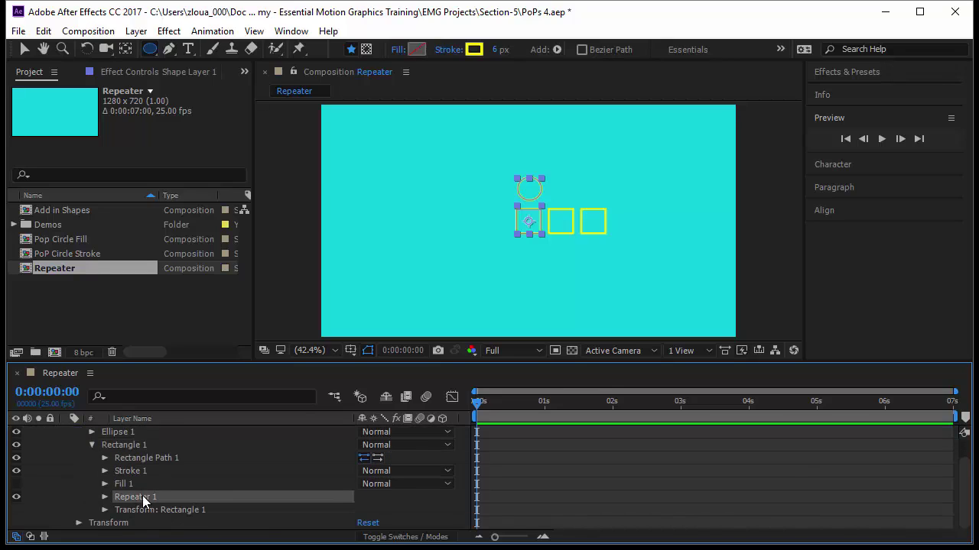
{"action": "scroll", "coordinate": [140, 435], "scroll_direction": "up", "scroll_amount": 2}
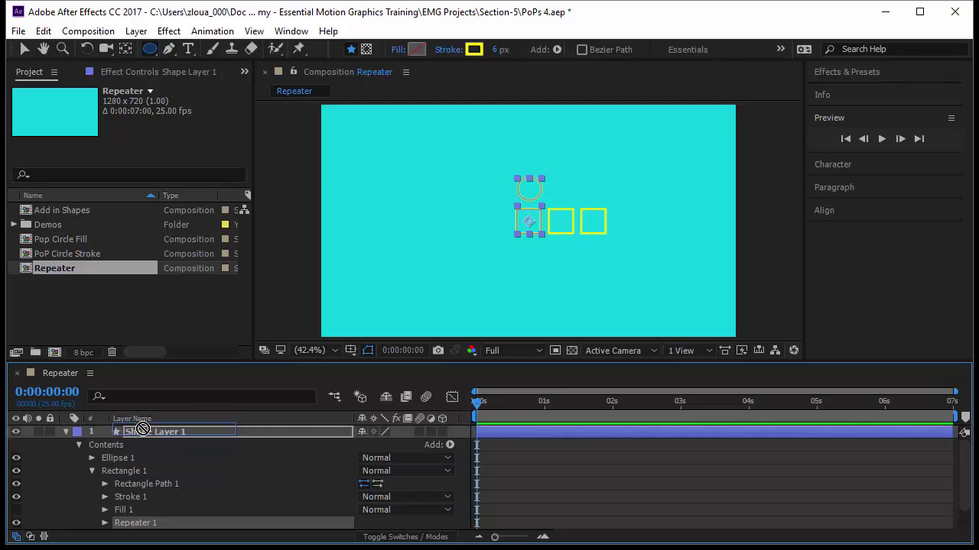
{"action": "left_click_drag", "start_coordinate": [142, 430], "coordinate": [147, 475]}
{"action": "left_click", "coordinate": [92, 470]}
{"action": "left_click", "coordinate": [152, 457]}
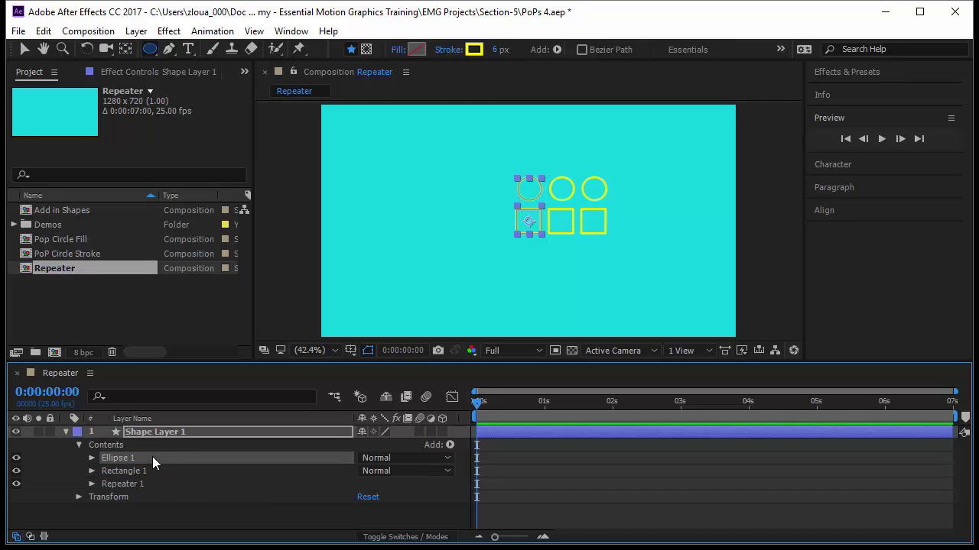
Step: Delete the ellipse and set Repeater 1 Copies to 6
{"action": "key", "text": "Delete"}
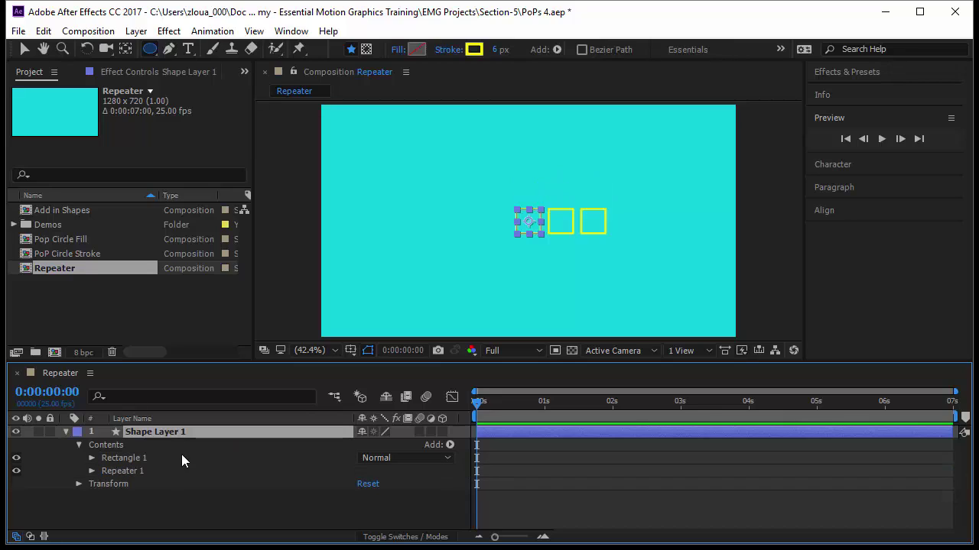
{"action": "left_click", "coordinate": [161, 473]}
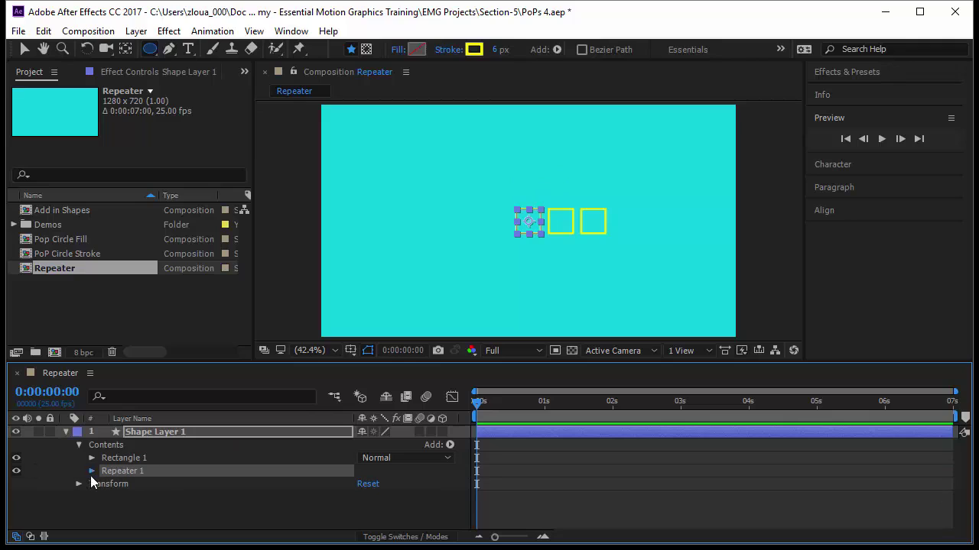
{"action": "left_click", "coordinate": [91, 471]}
{"action": "left_click_drag", "start_coordinate": [183, 360], "coordinate": [168, 294]}
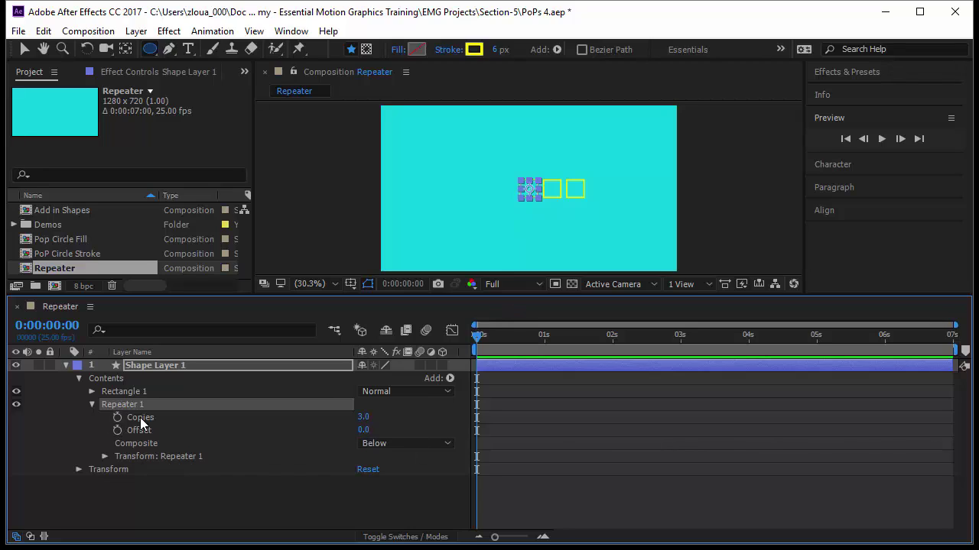
{"action": "left_click", "coordinate": [362, 417]}
{"action": "type", "text": "6"}
{"action": "key", "text": "Return"}
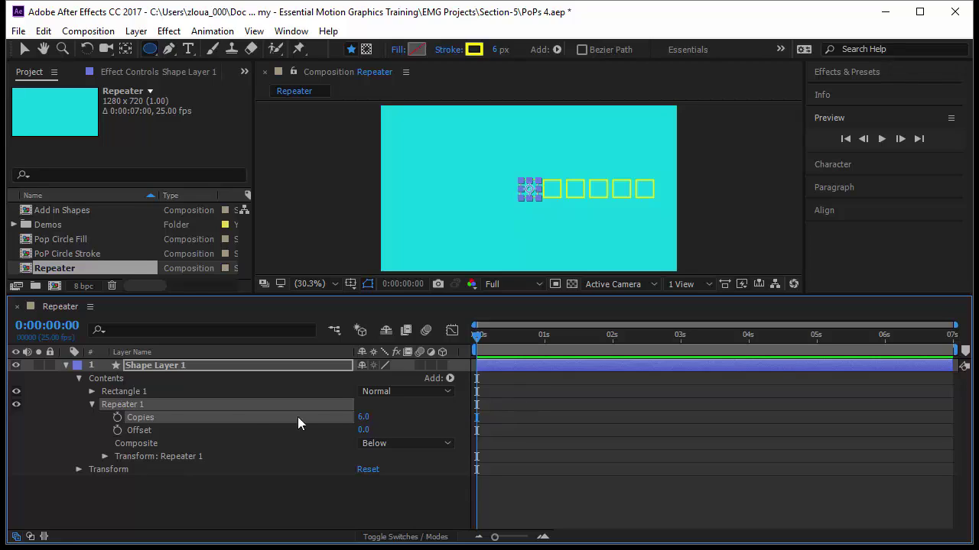
Step: Keyframe Repeater 1 Copies from 0 at frame zero to 6 at one second
{"action": "left_click", "coordinate": [118, 418]}
{"action": "left_click", "coordinate": [363, 418]}
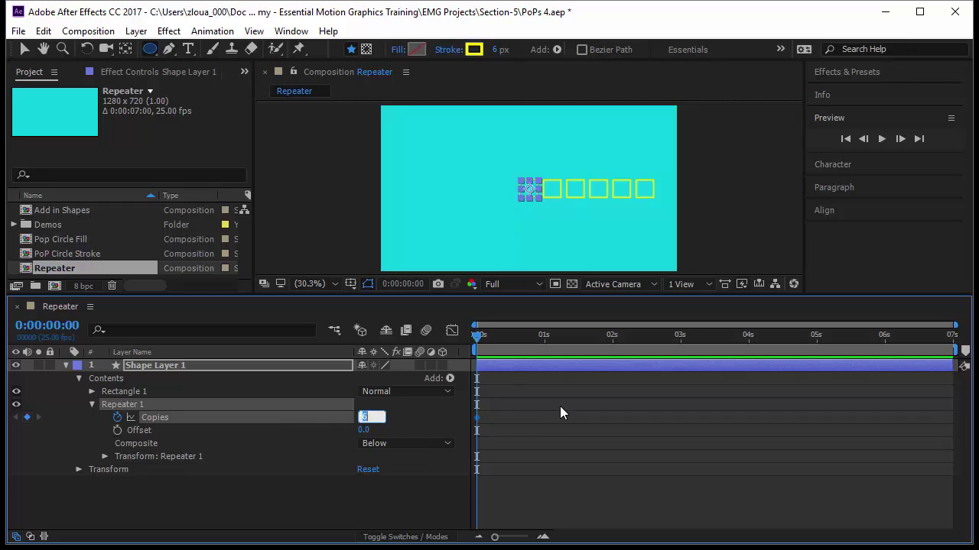
{"action": "type", "text": "0"}
{"action": "key", "text": "Return"}
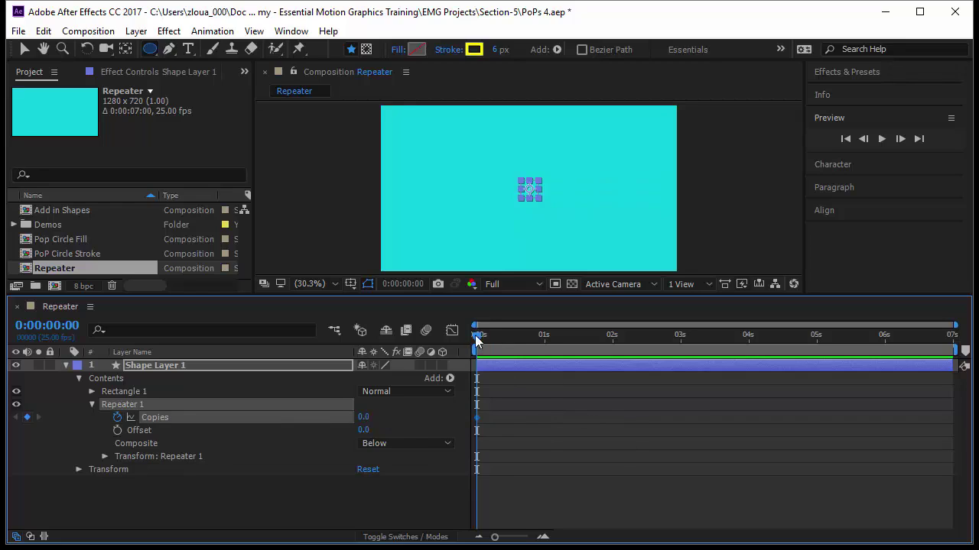
{"action": "left_click_drag", "start_coordinate": [535, 346], "coordinate": [544, 347]}
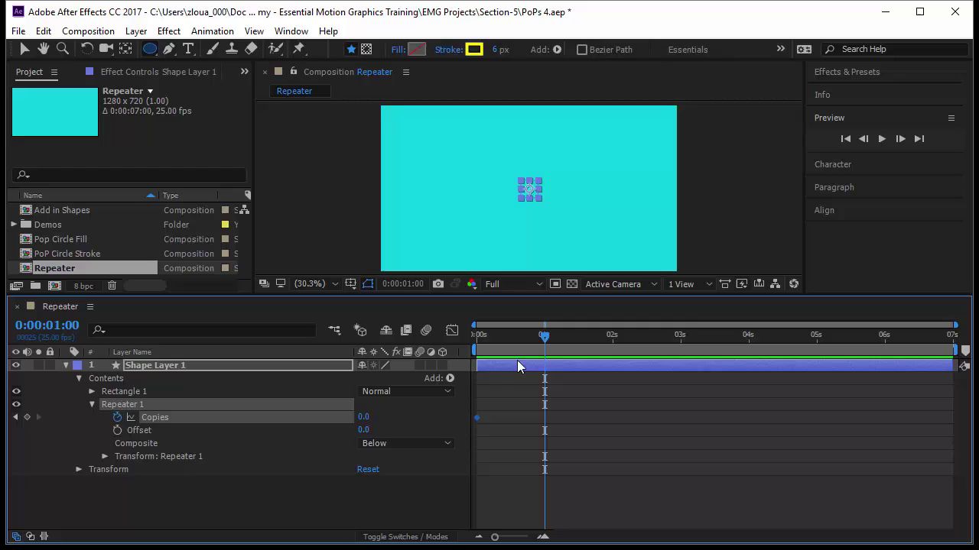
{"action": "left_click", "coordinate": [363, 417]}
{"action": "type", "text": "6"}
{"action": "key", "text": "Return"}
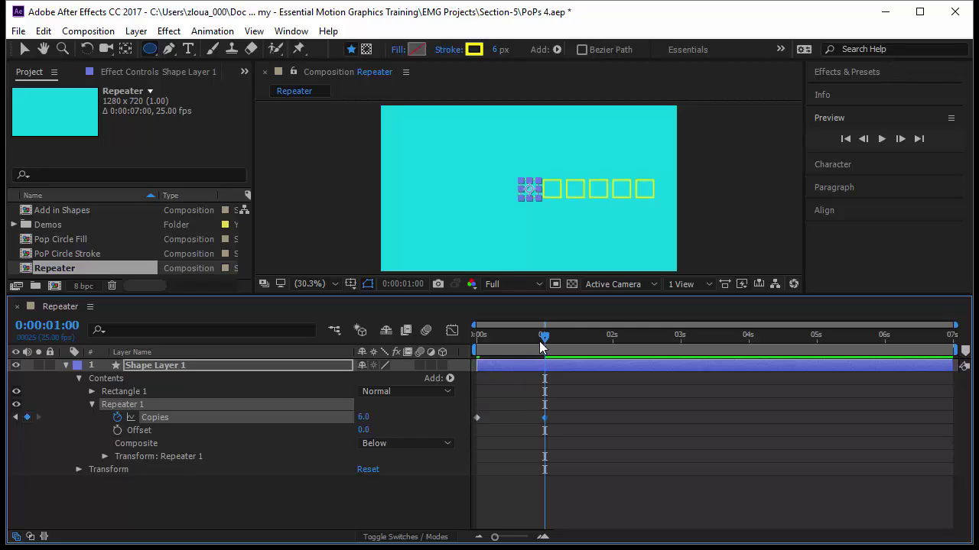
Step: End the work area at two seconds, preview the animation, then stop at 1:08
{"action": "left_click_drag", "start_coordinate": [544, 341], "coordinate": [608, 367]}
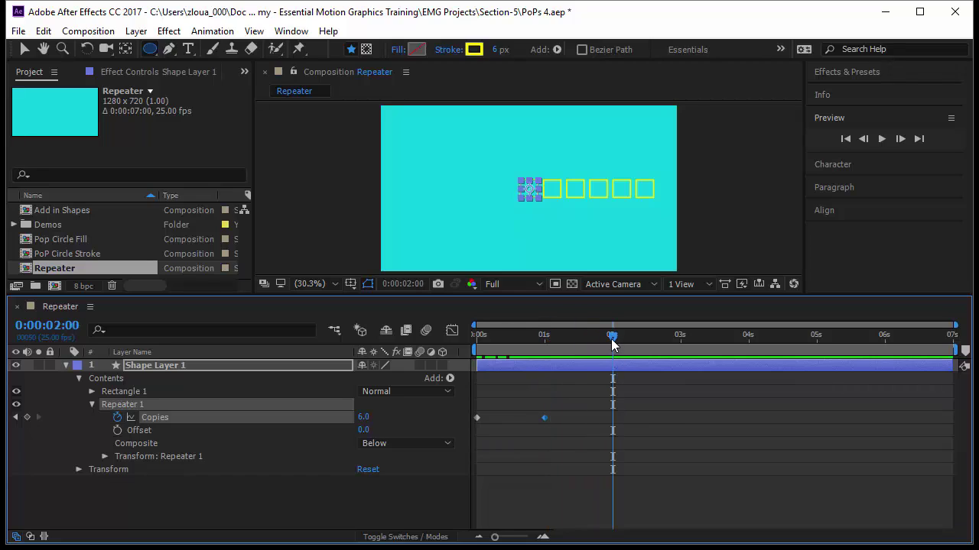
{"action": "key", "text": "n"}
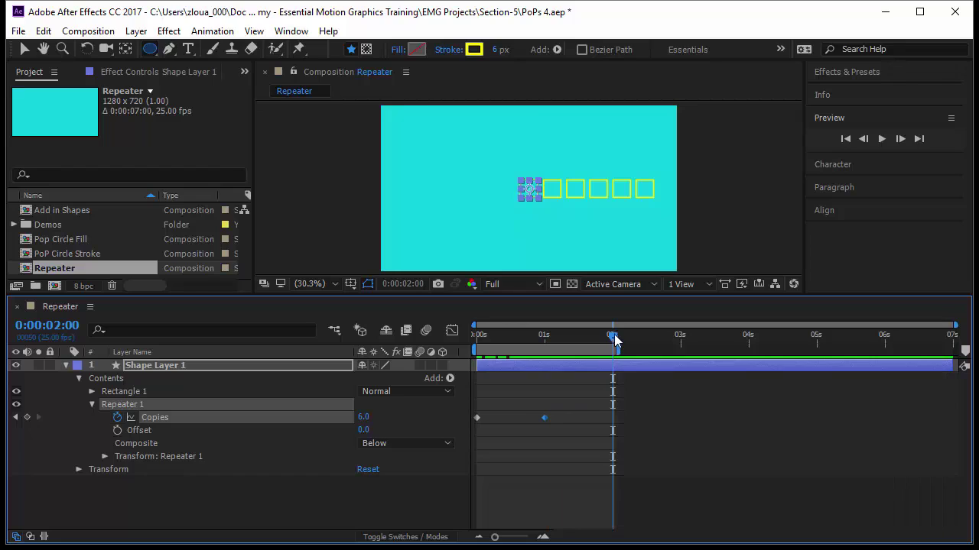
{"action": "key", "text": "Page_Up"}
{"action": "key", "text": "Page_Up"}
{"action": "key", "text": "Page_Up"}
{"action": "key", "text": "Home"}
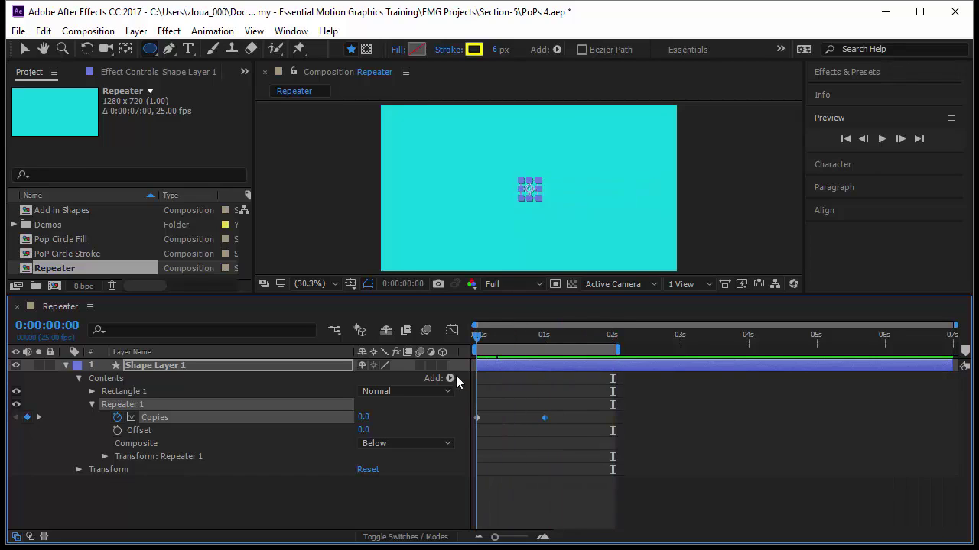
{"action": "left_click", "coordinate": [880, 139]}
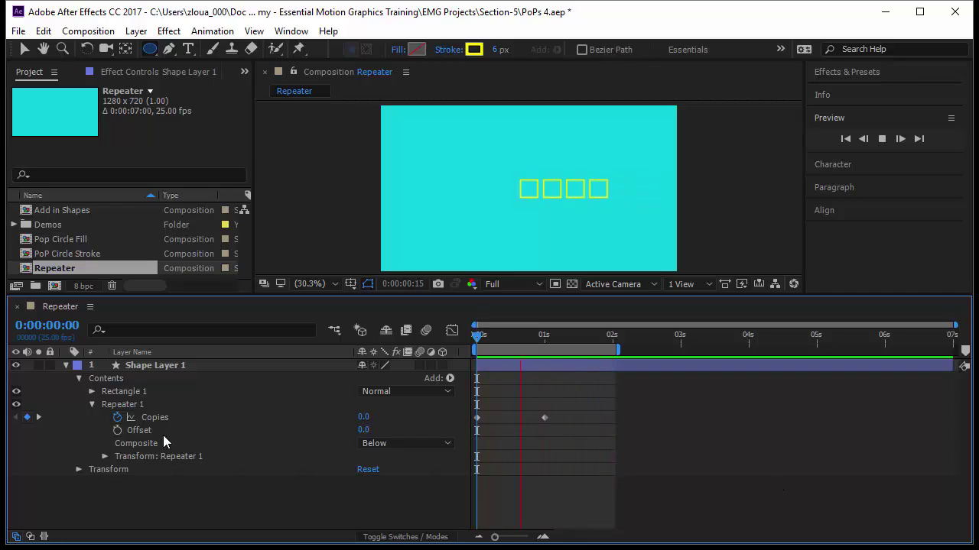
{"action": "left_click", "coordinate": [470, 336]}
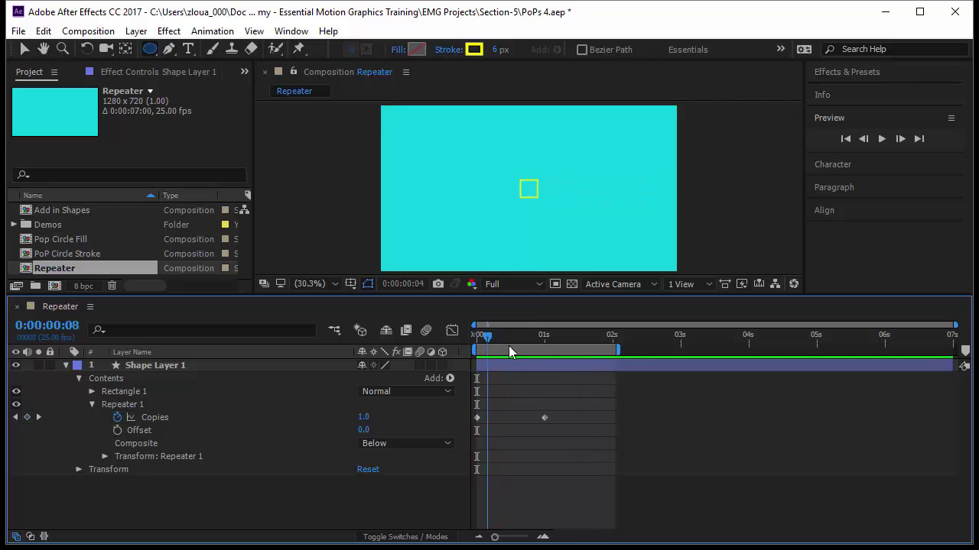
{"action": "left_click_drag", "start_coordinate": [508, 346], "coordinate": [569, 360]}
{"action": "key", "text": "v"}
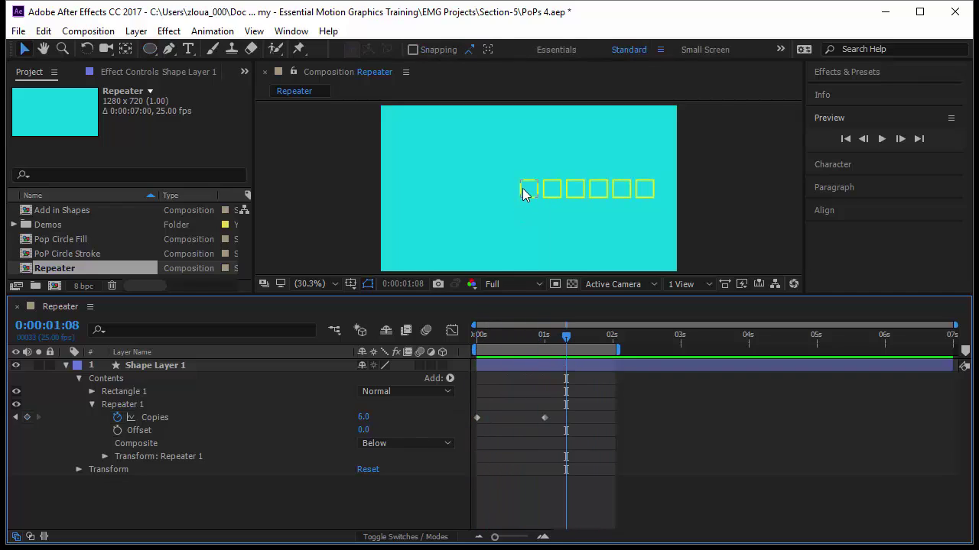
{"action": "left_click", "coordinate": [525, 189]}
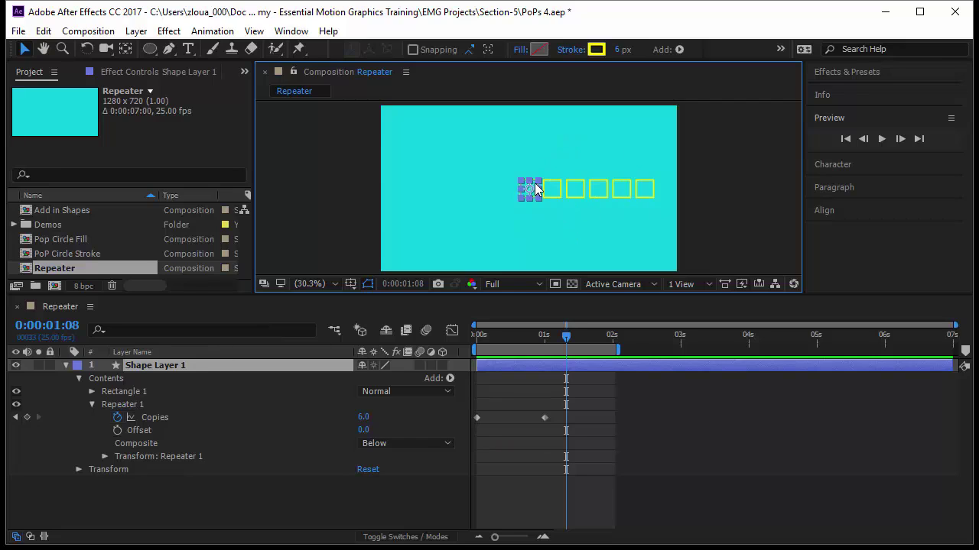
{"action": "left_click", "coordinate": [368, 432]}
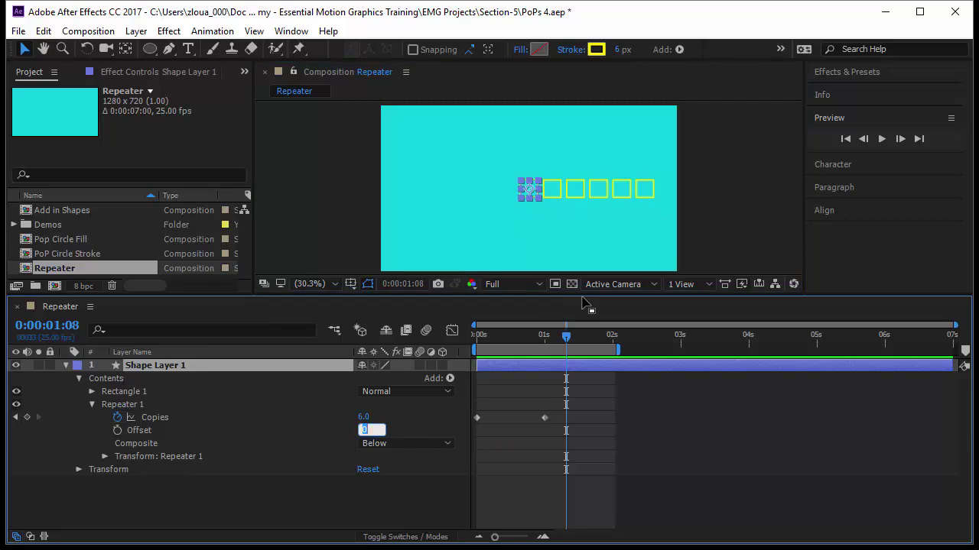
{"action": "type", "text": "-1"}
{"action": "key", "text": "Return"}
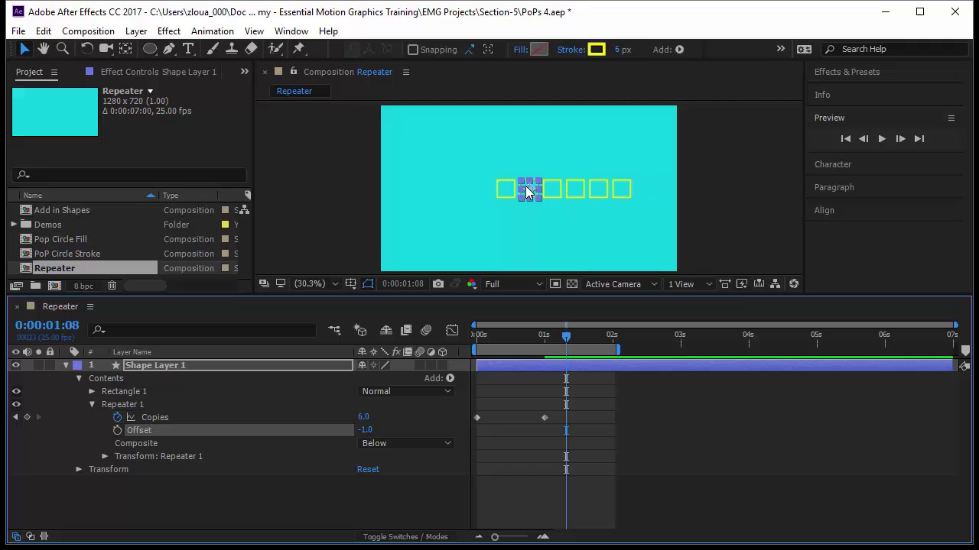
{"action": "left_click", "coordinate": [365, 431]}
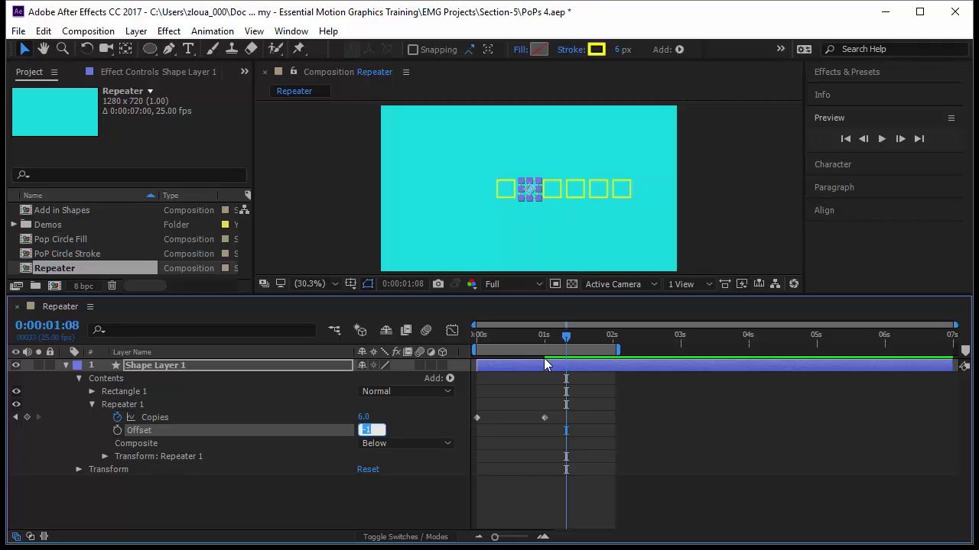
{"action": "type", "text": "-2"}
{"action": "key", "text": "Return"}
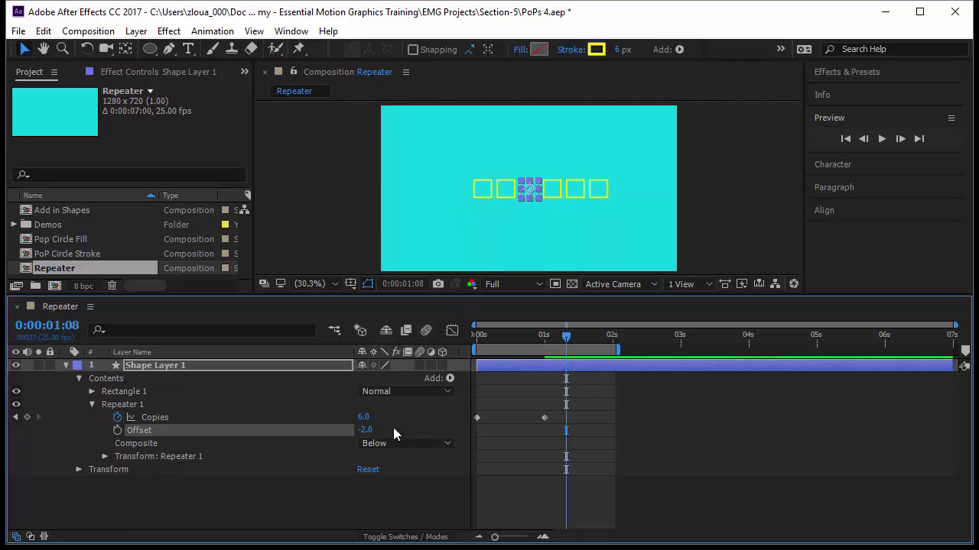
{"action": "left_click", "coordinate": [365, 430]}
{"action": "type", "text": "1"}
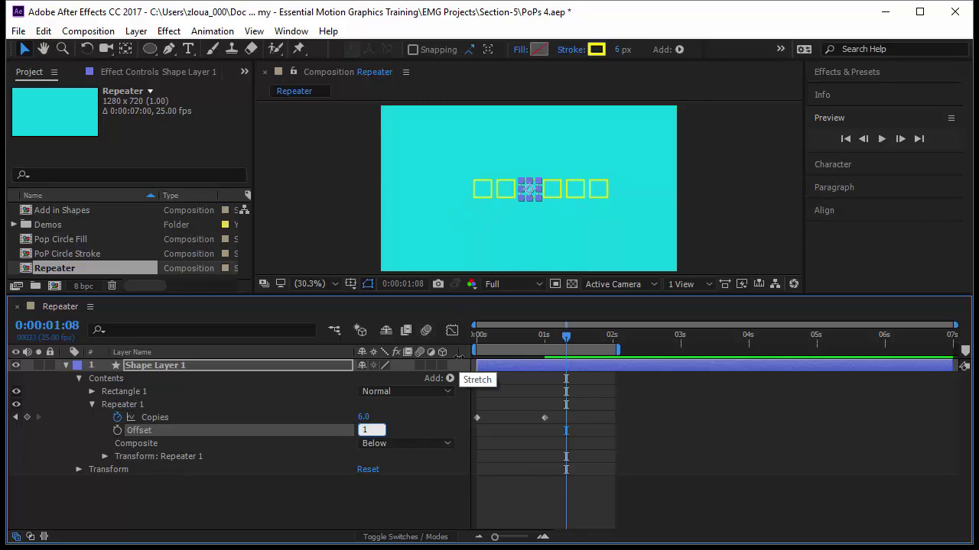
{"action": "key", "text": "Return"}
{"action": "left_click", "coordinate": [536, 235]}
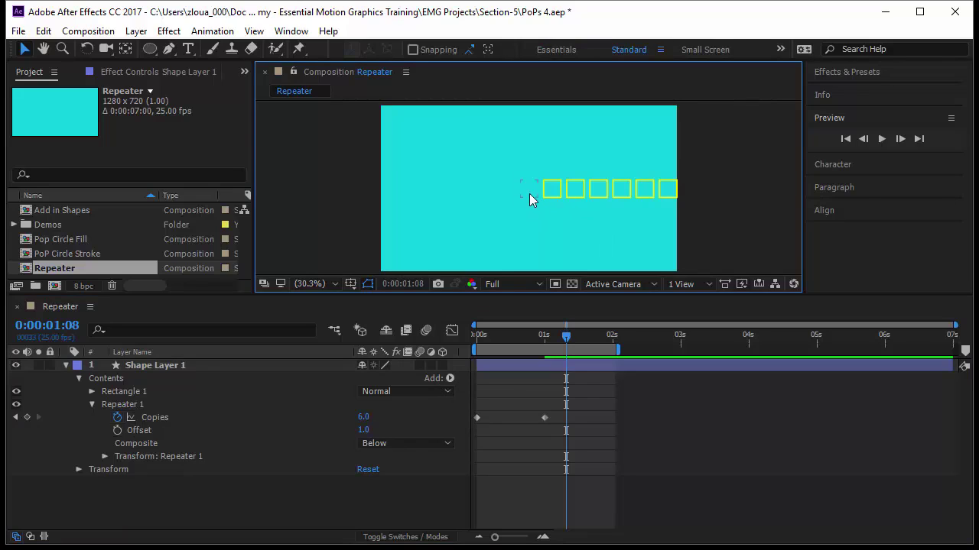
{"action": "left_click", "coordinate": [366, 430]}
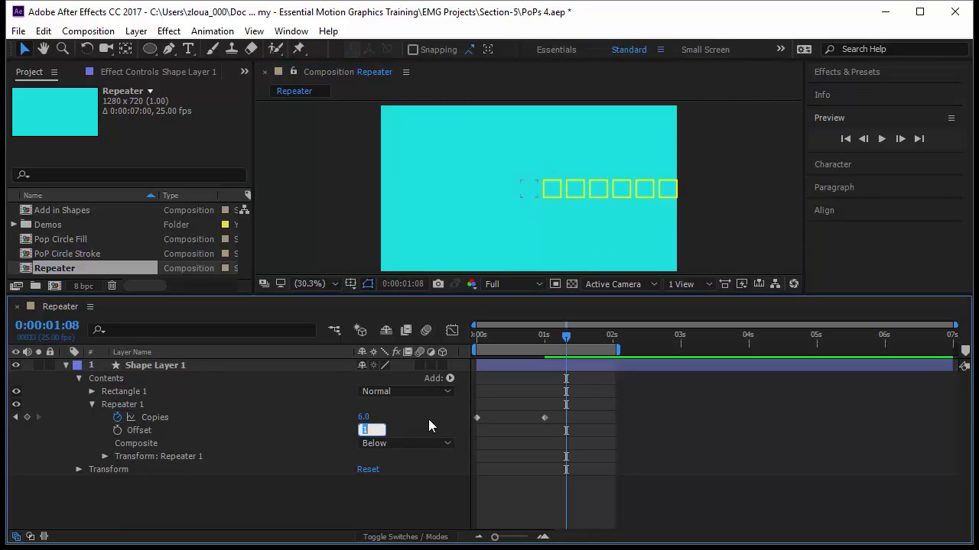
{"action": "type", "text": "2"}
{"action": "key", "text": "Return"}
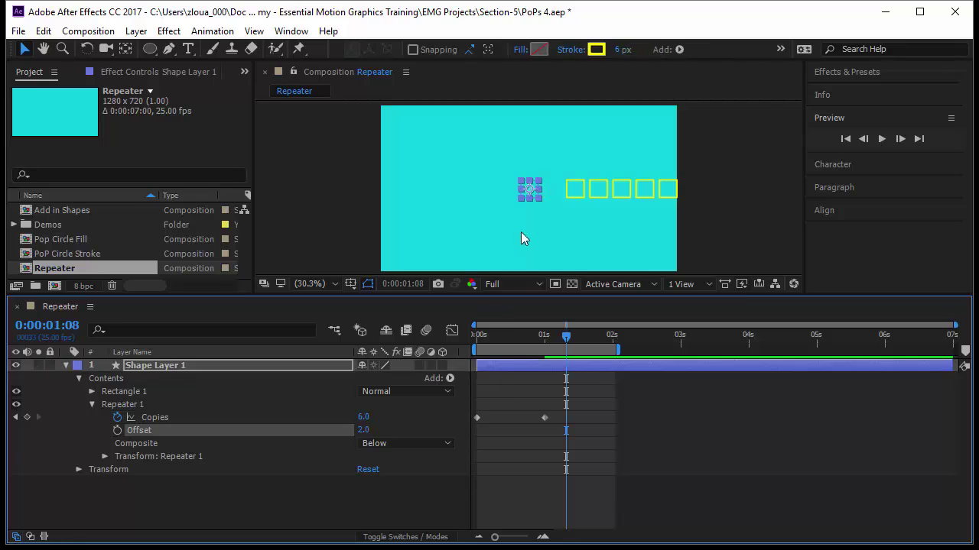
{"action": "left_click", "coordinate": [533, 210]}
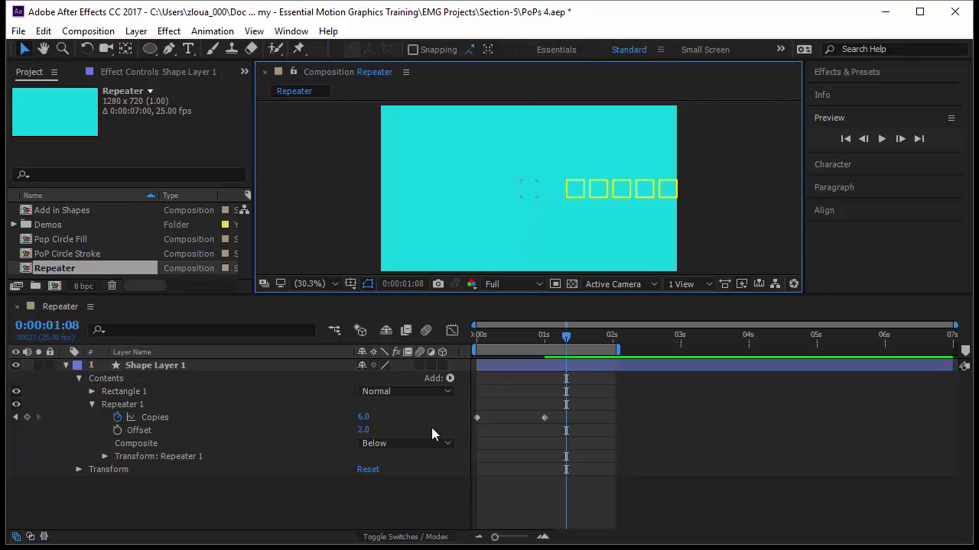
{"action": "left_click", "coordinate": [365, 430]}
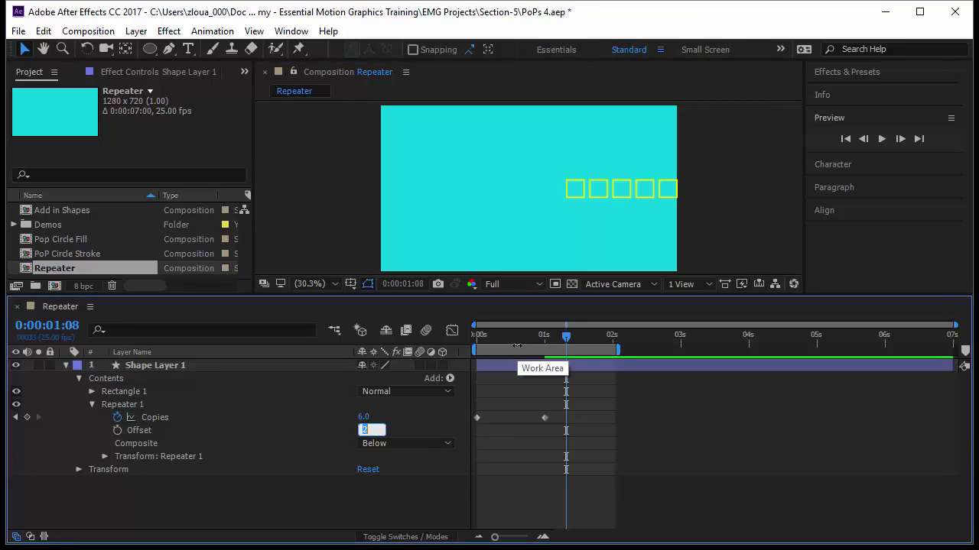
{"action": "type", "text": "0"}
{"action": "key", "text": "Return"}
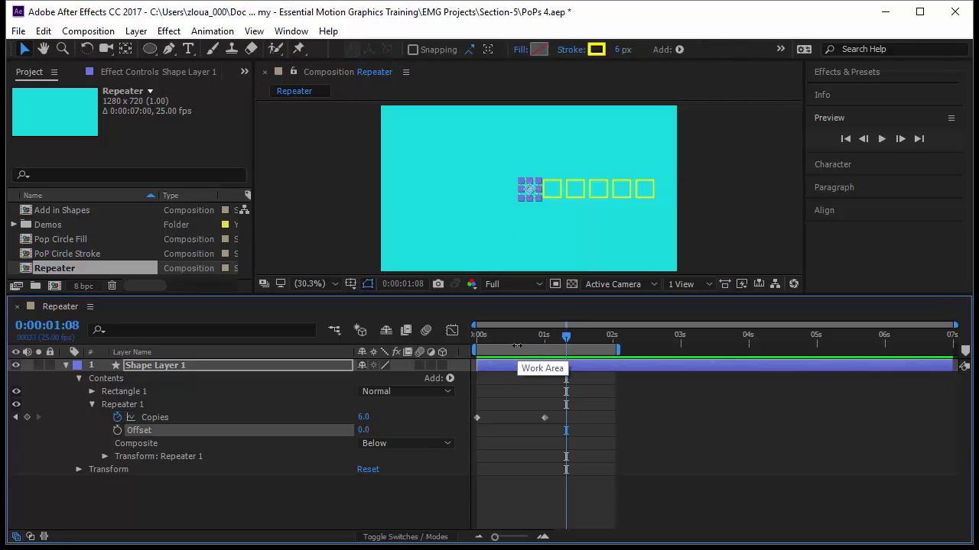
Step: Keep Repeater 1 Composite at Below and select Transform: Repeater 1
{"action": "left_click", "coordinate": [189, 443]}
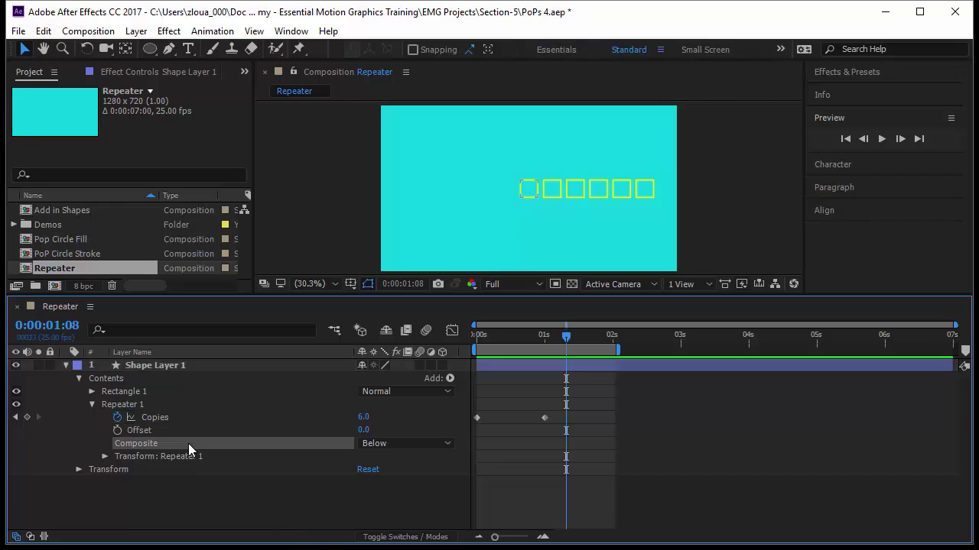
{"action": "left_click", "coordinate": [400, 445]}
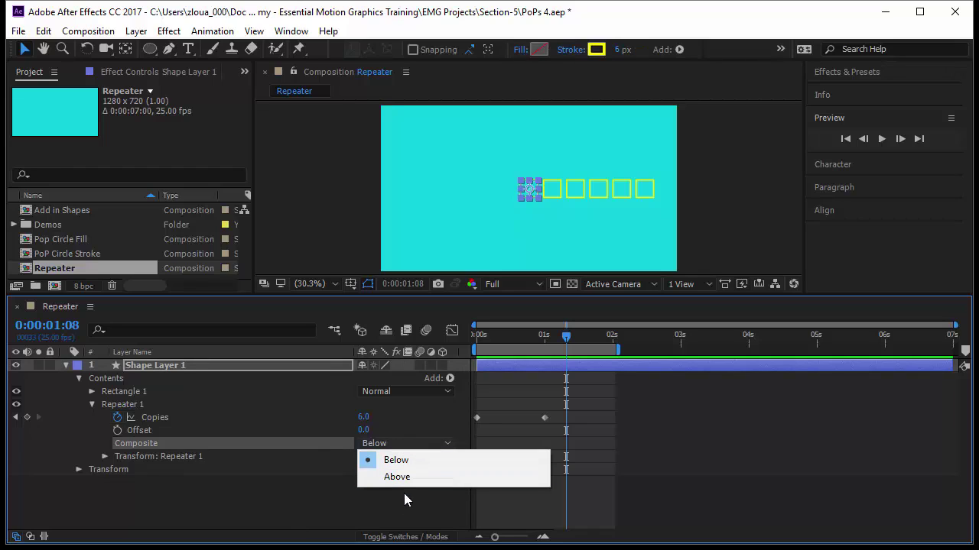
{"action": "left_click", "coordinate": [406, 461]}
{"action": "left_click", "coordinate": [412, 504]}
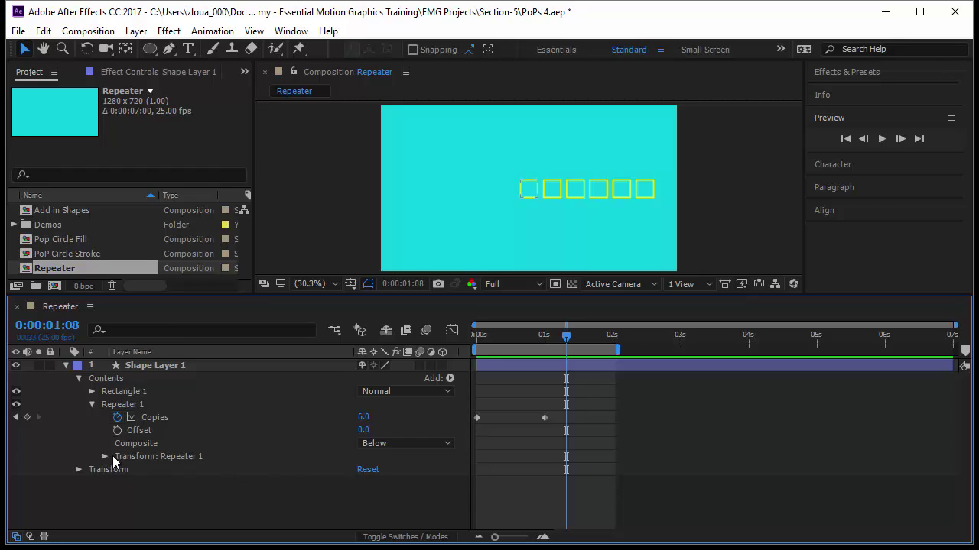
{"action": "left_click", "coordinate": [142, 450]}
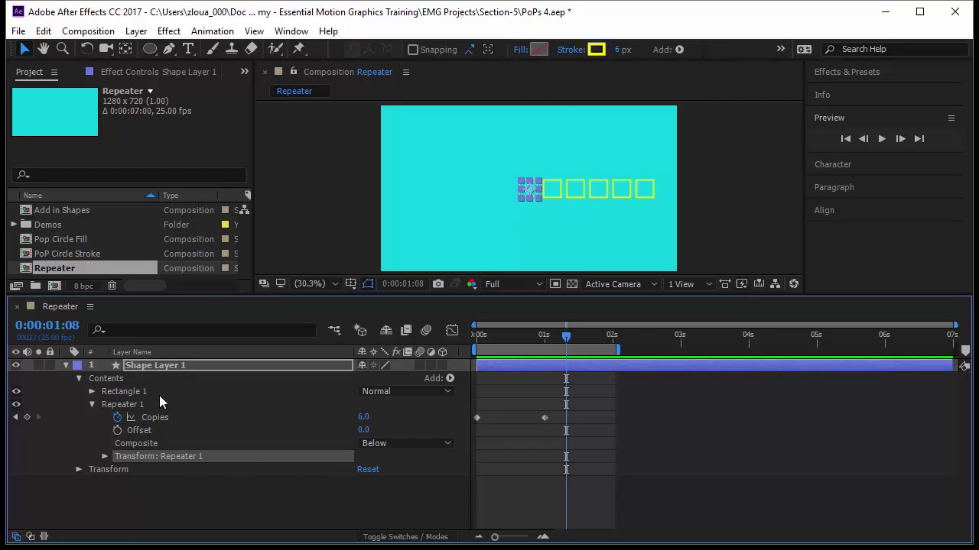
Step: Reveal the repeater transform properties and drag the row of squares left in the composition
{"action": "left_click", "coordinate": [105, 457]}
{"action": "scroll", "coordinate": [252, 468], "scroll_direction": "down", "scroll_amount": 2}
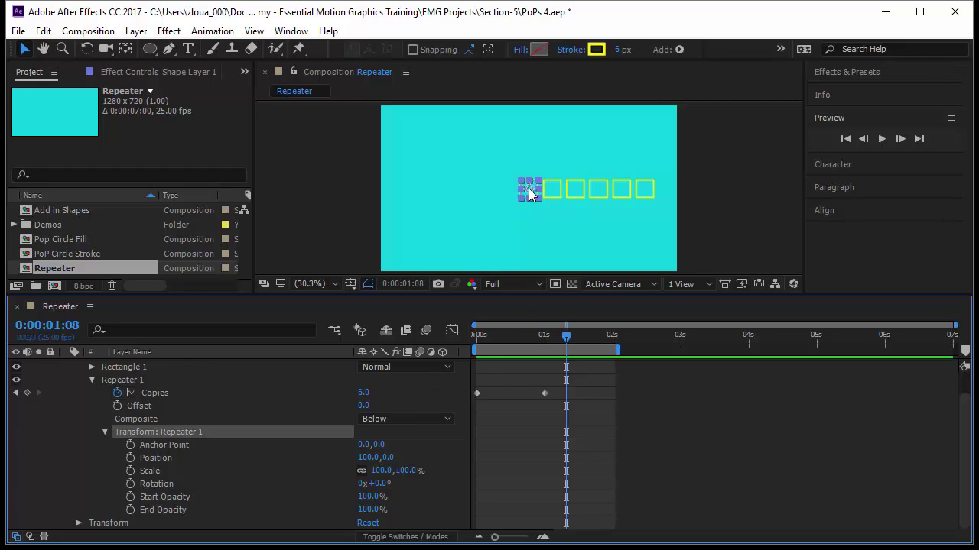
{"action": "left_click_drag", "start_coordinate": [530, 192], "coordinate": [432, 191]}
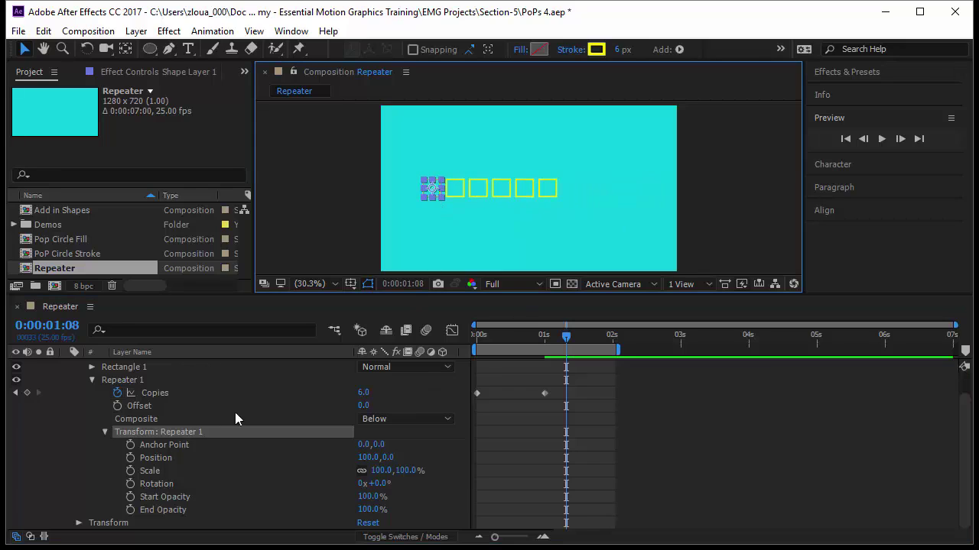
Step: Set Transform: Repeater 1 Scale to 105% so each square grows slightly
{"action": "left_click", "coordinate": [378, 470]}
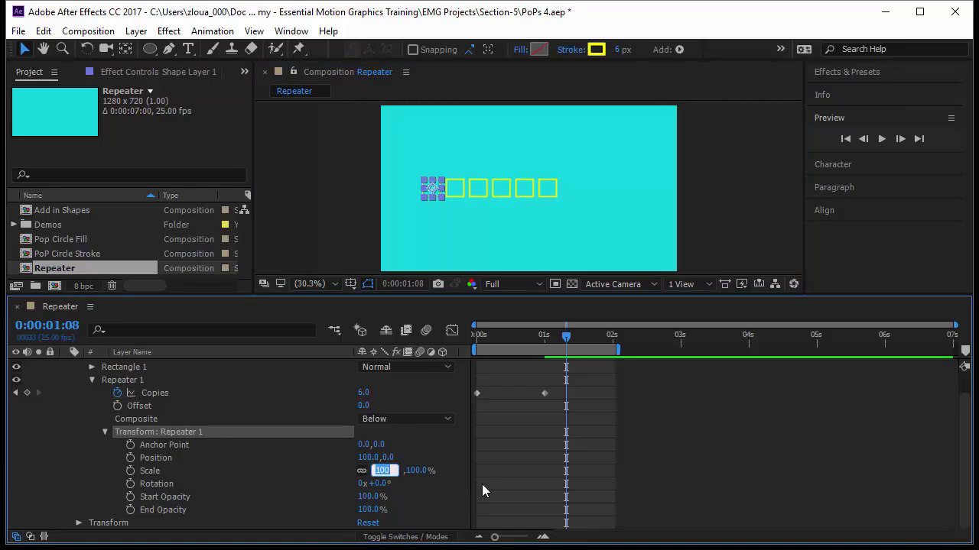
{"action": "type", "text": "105"}
{"action": "key", "text": "Return"}
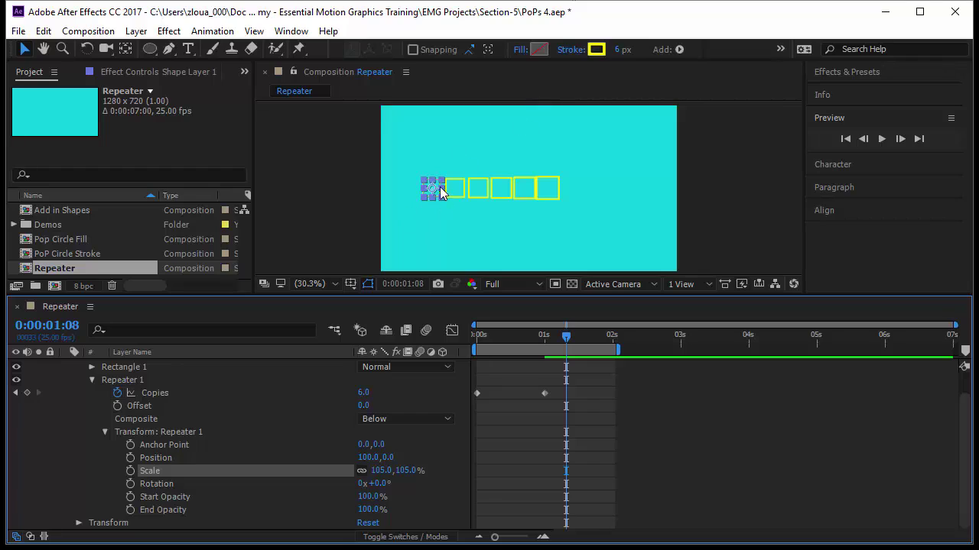
{"action": "scroll", "coordinate": [434, 191], "scroll_direction": "up", "scroll_amount": 4}
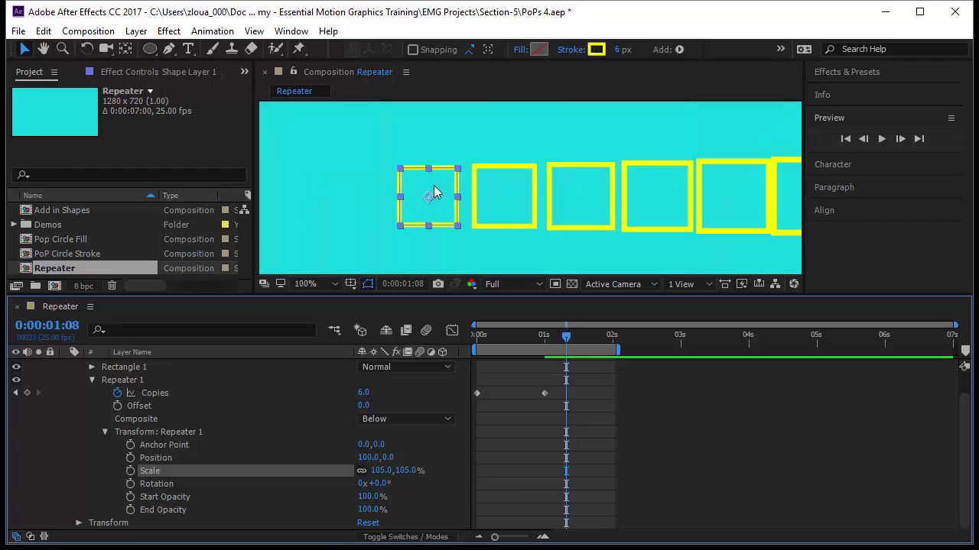
{"action": "scroll", "coordinate": [434, 191], "scroll_direction": "down", "scroll_amount": 2}
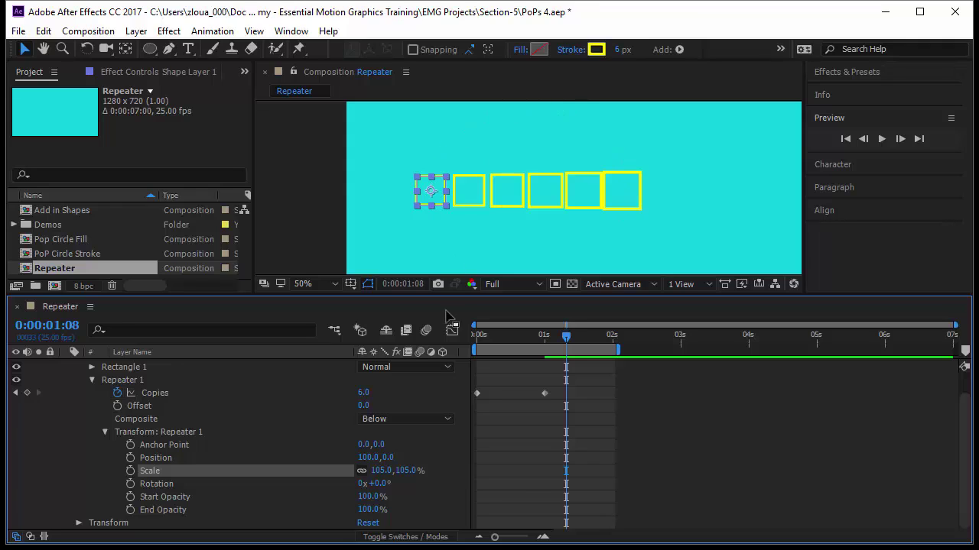
Step: Reset the Repeater 1 transform Scale to 100%
{"action": "left_click", "coordinate": [381, 470]}
{"action": "type", "text": "100"}
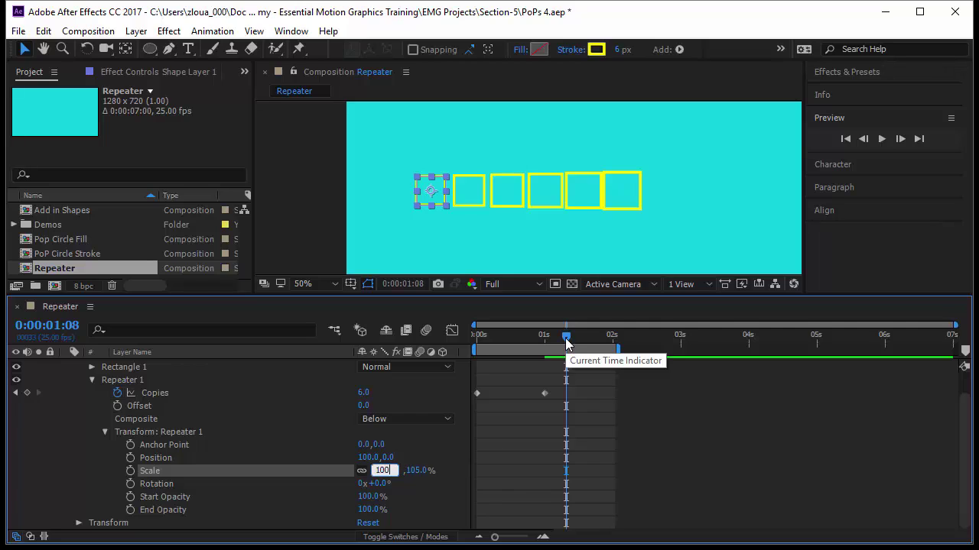
{"action": "key", "text": "Return"}
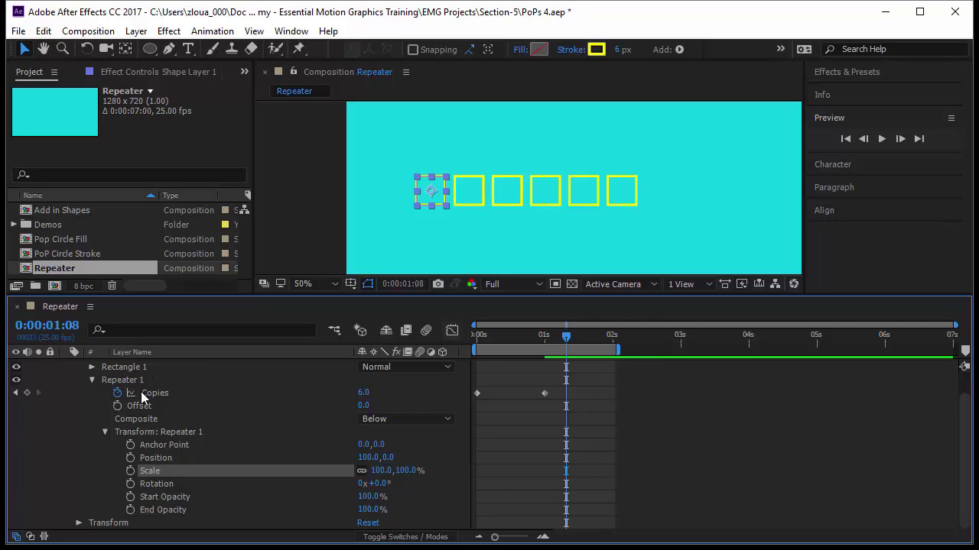